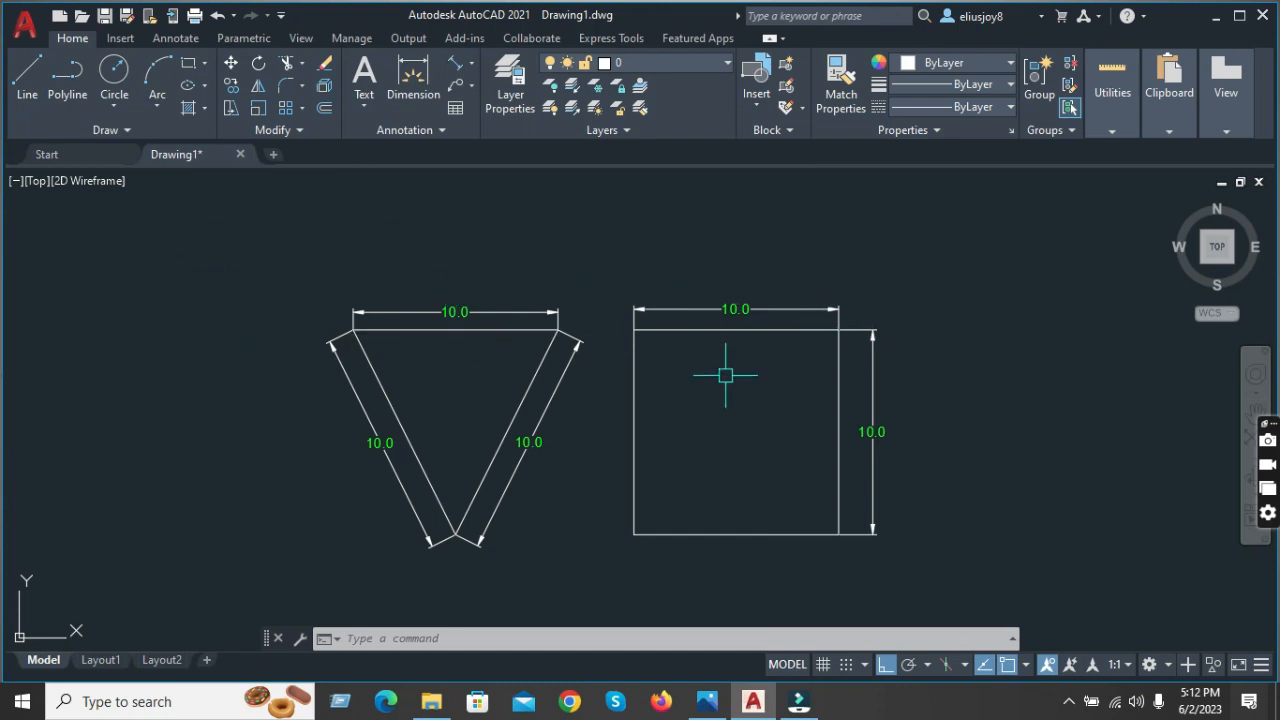
- Set the drawing units' length type to Architectural with a precision of 0'-0"
middle_click_drag(426, 382, 597, 370)
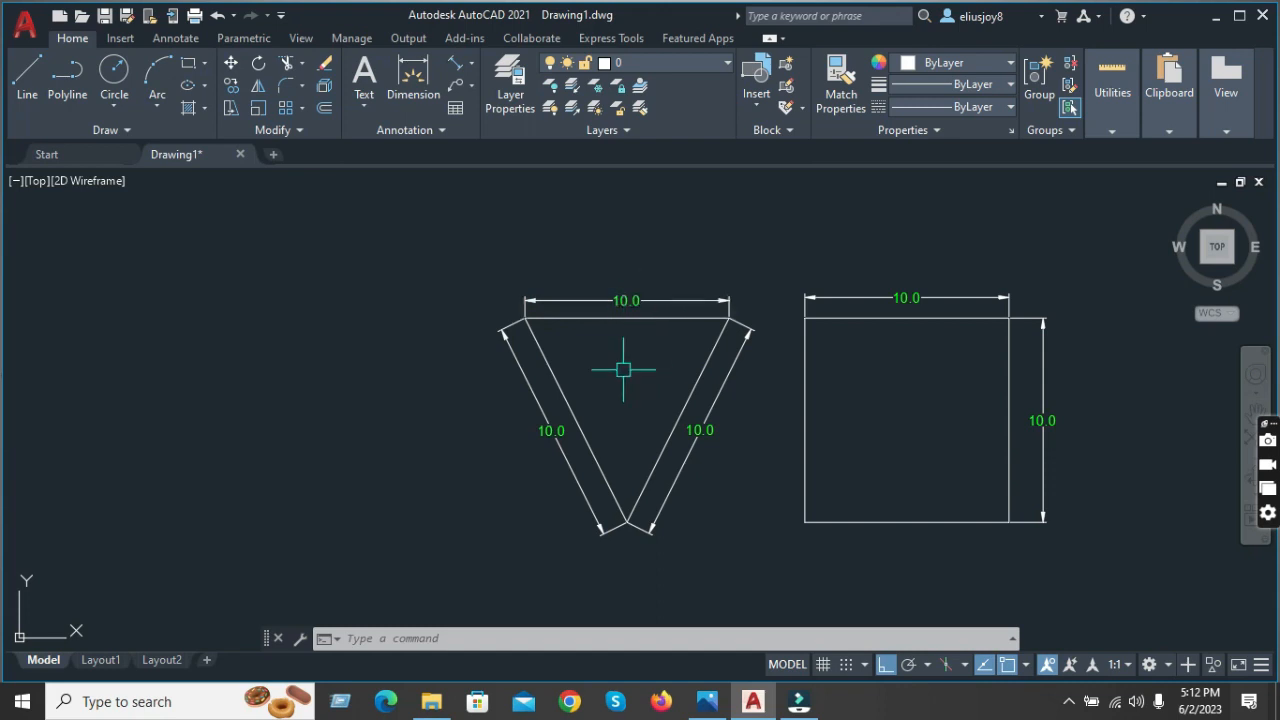
scroll(723, 359, "down", 2)
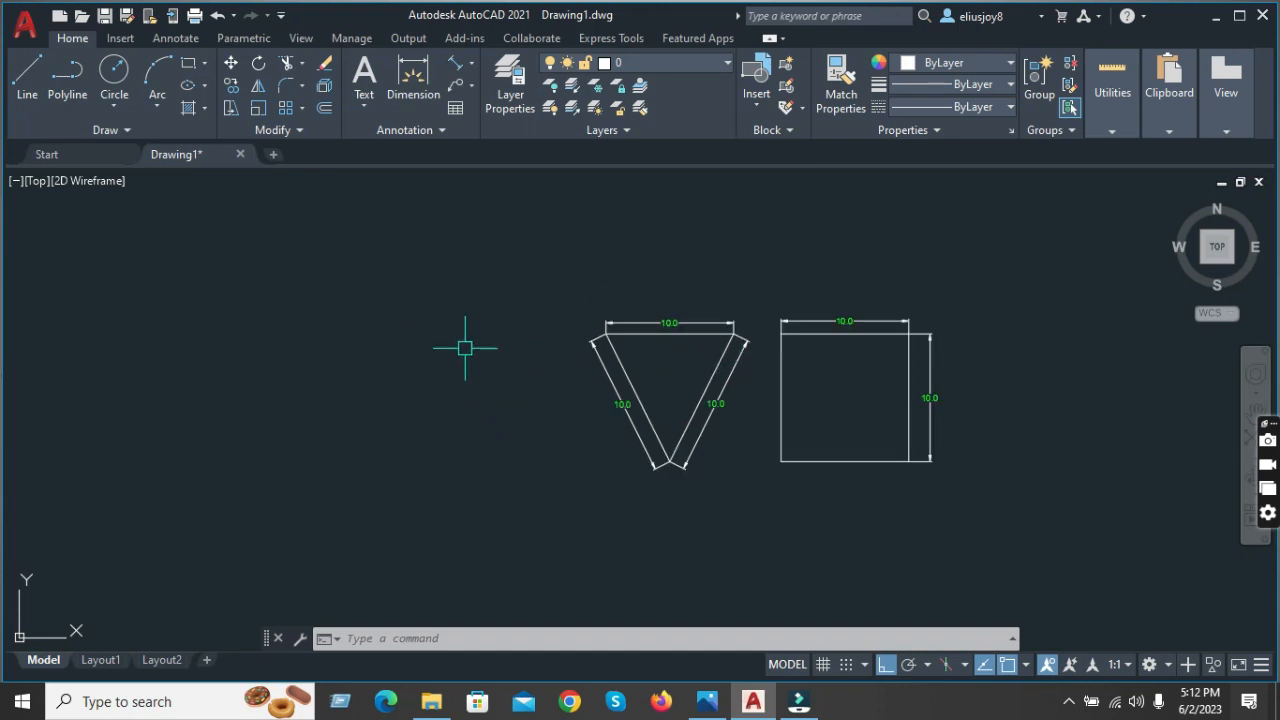
scroll(967, 321, "down", 3)
scroll(706, 310, "up", 1)
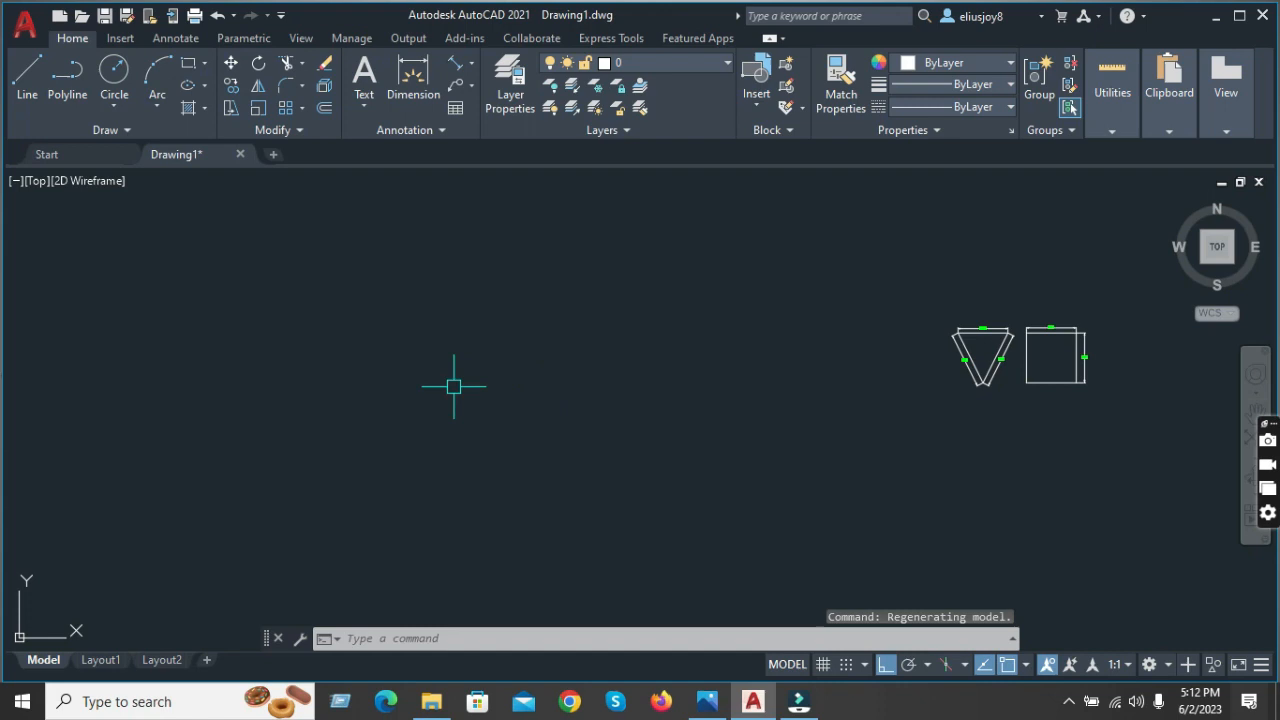
type("UN")
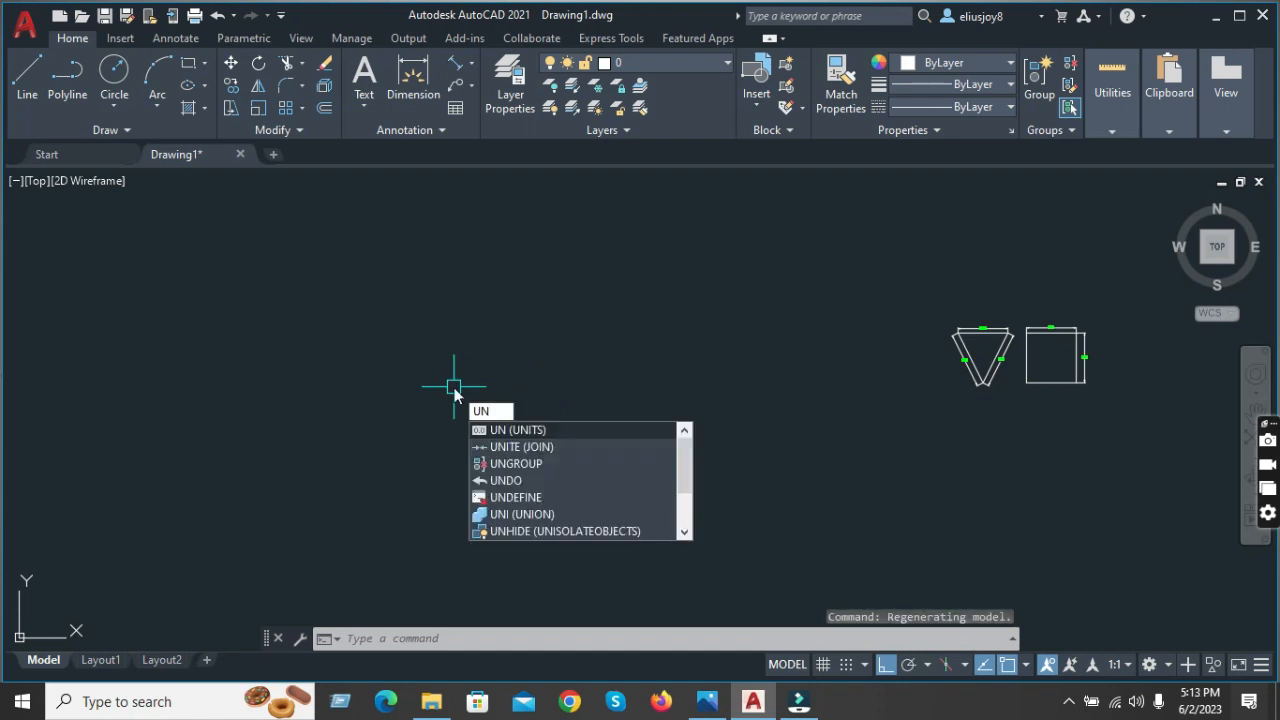
key("Return")
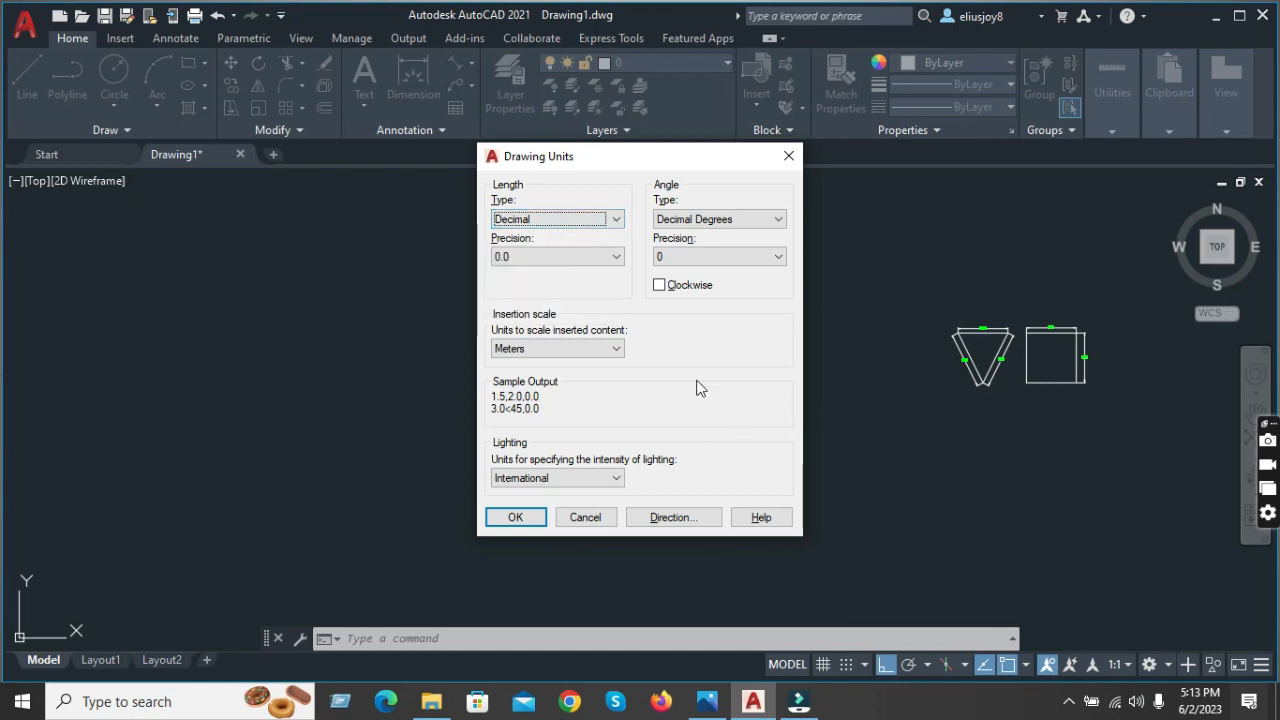
left_click(618, 221)
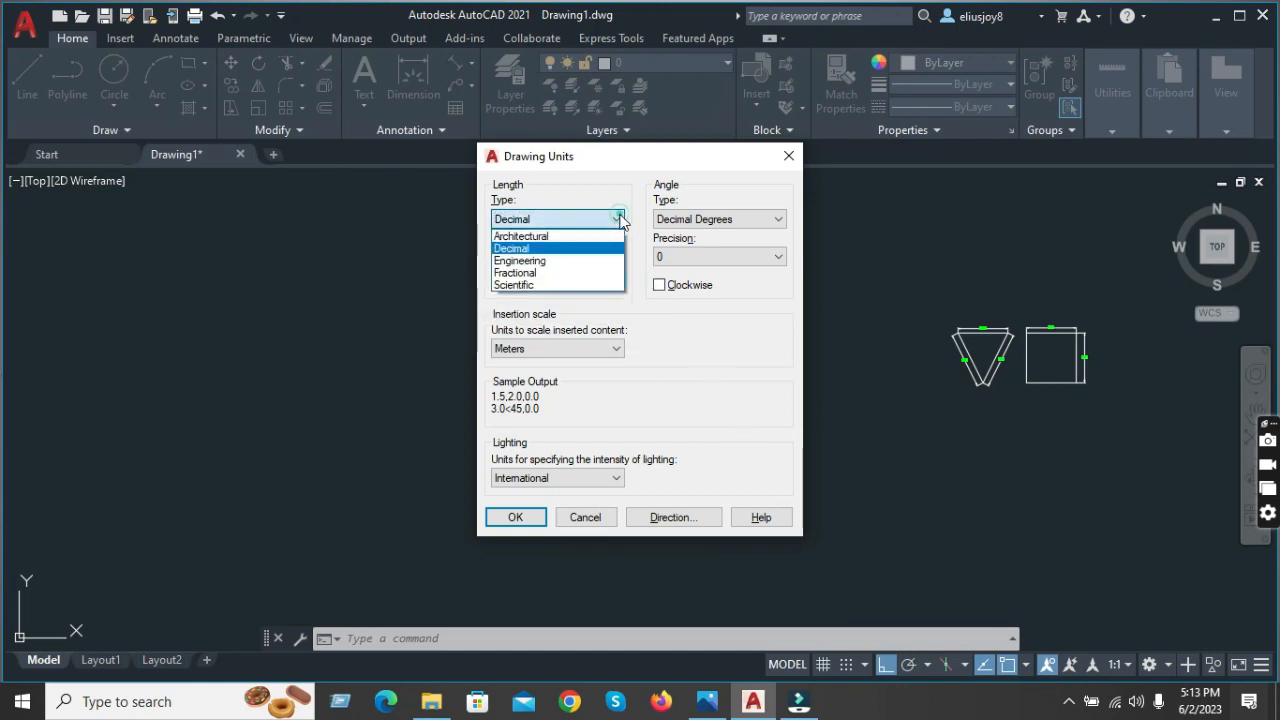
left_click(547, 236)
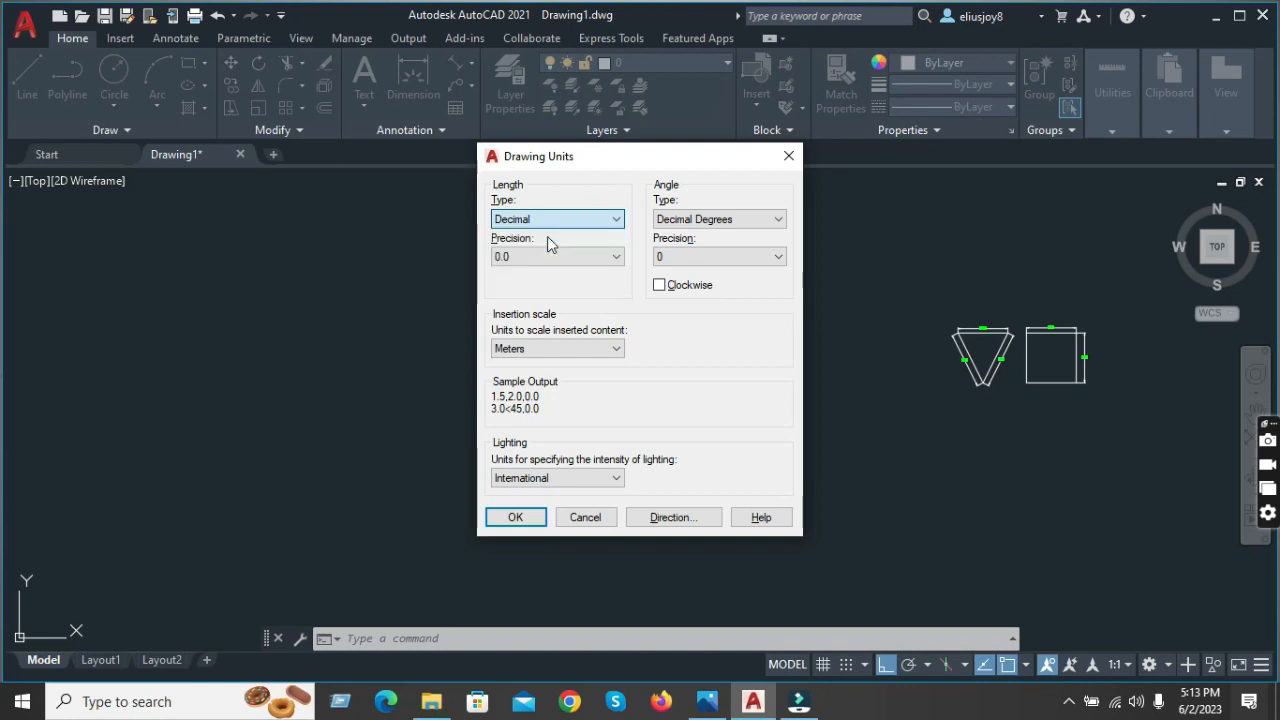
left_click(616, 258)
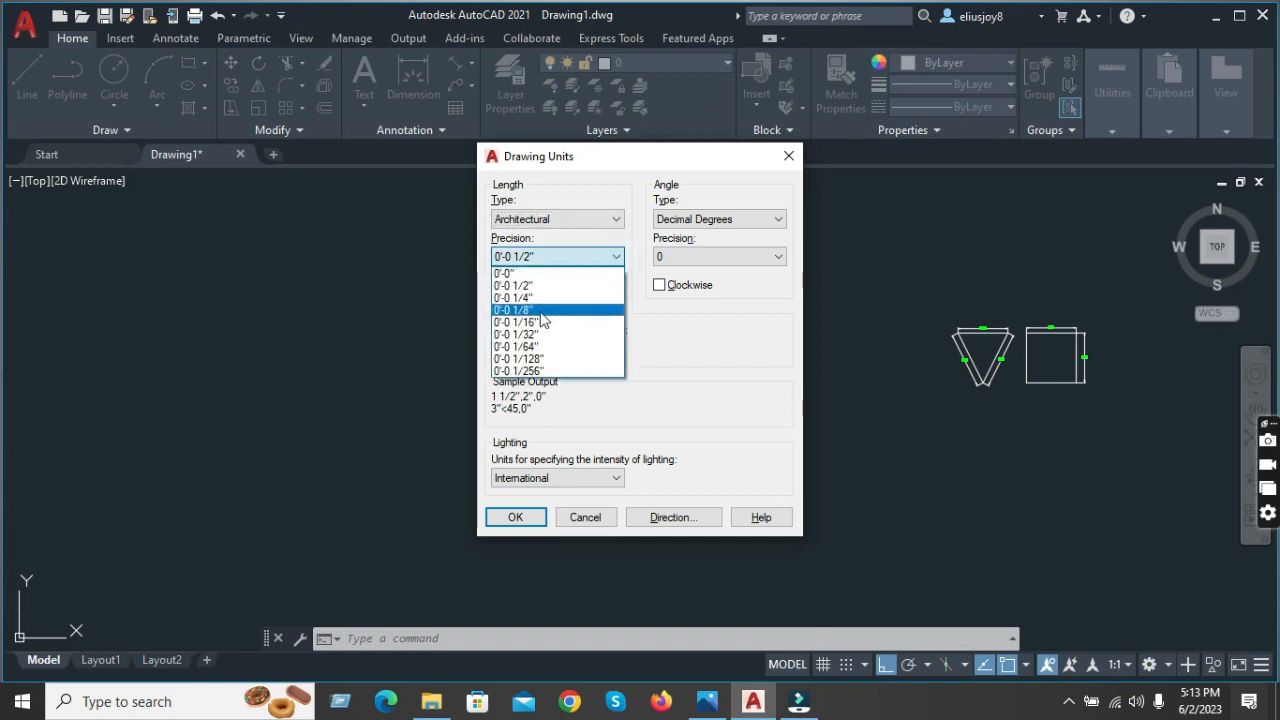
left_click(527, 273)
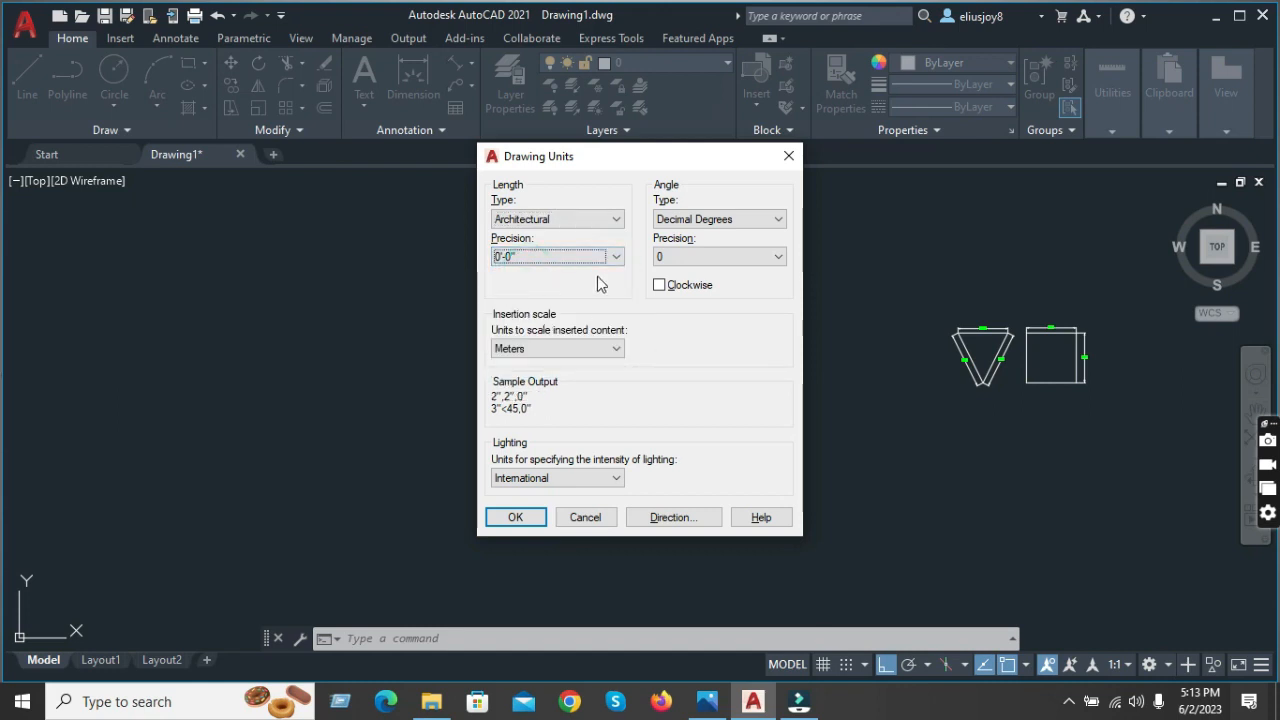
- Set the insertion scale for inserted content to Inches and apply the drawing units
left_click(612, 349)
scroll(569, 380, "up", 1)
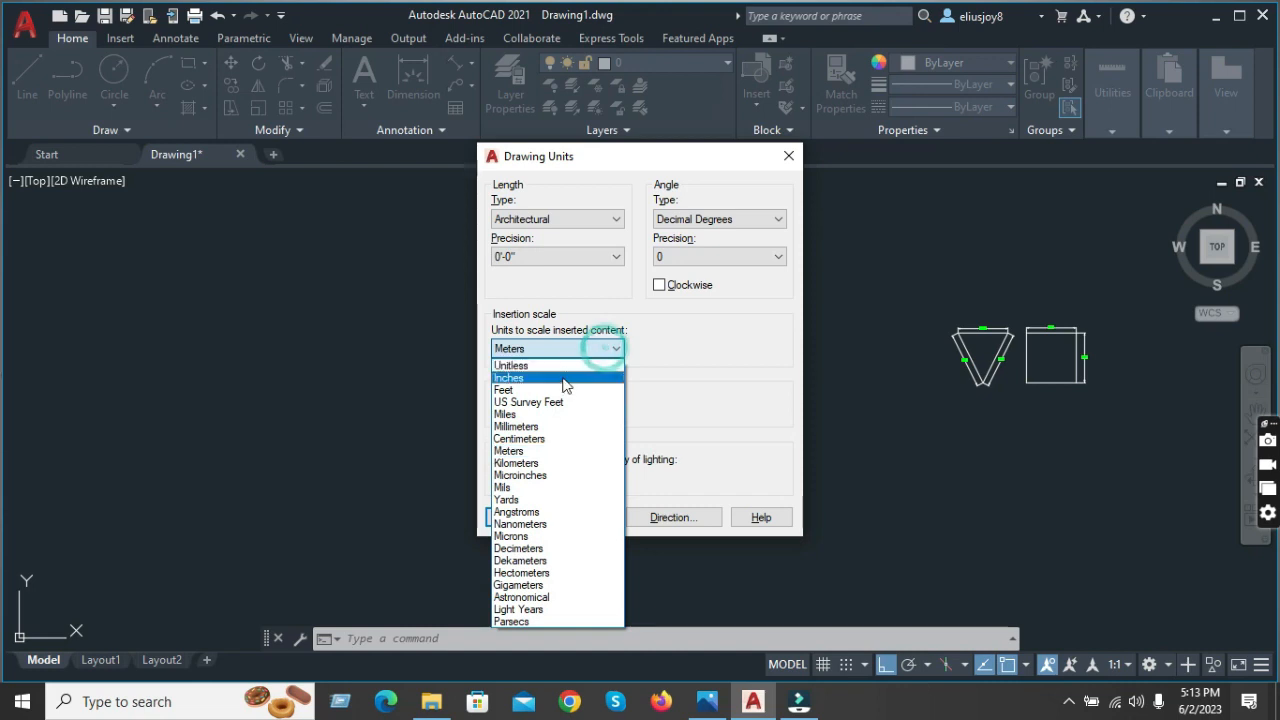
left_click(563, 380)
left_click(616, 349)
scroll(587, 381, "up", 1)
left_click(549, 378)
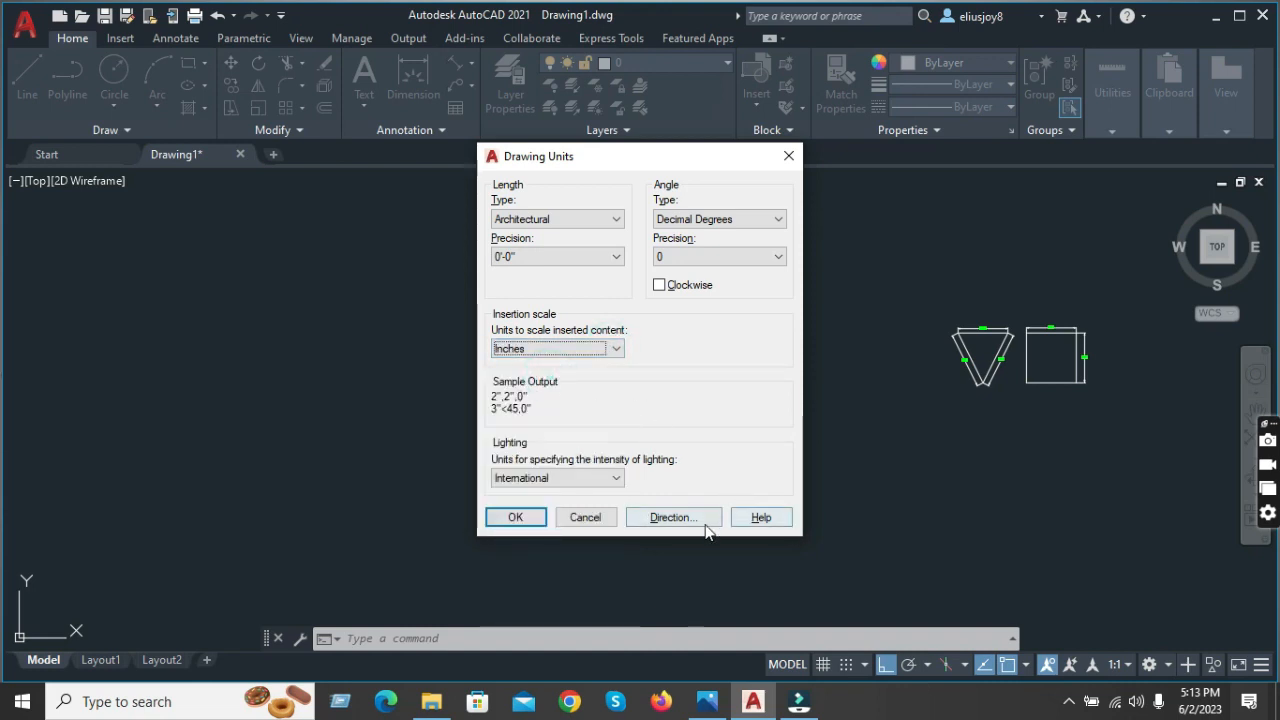
left_click(540, 519)
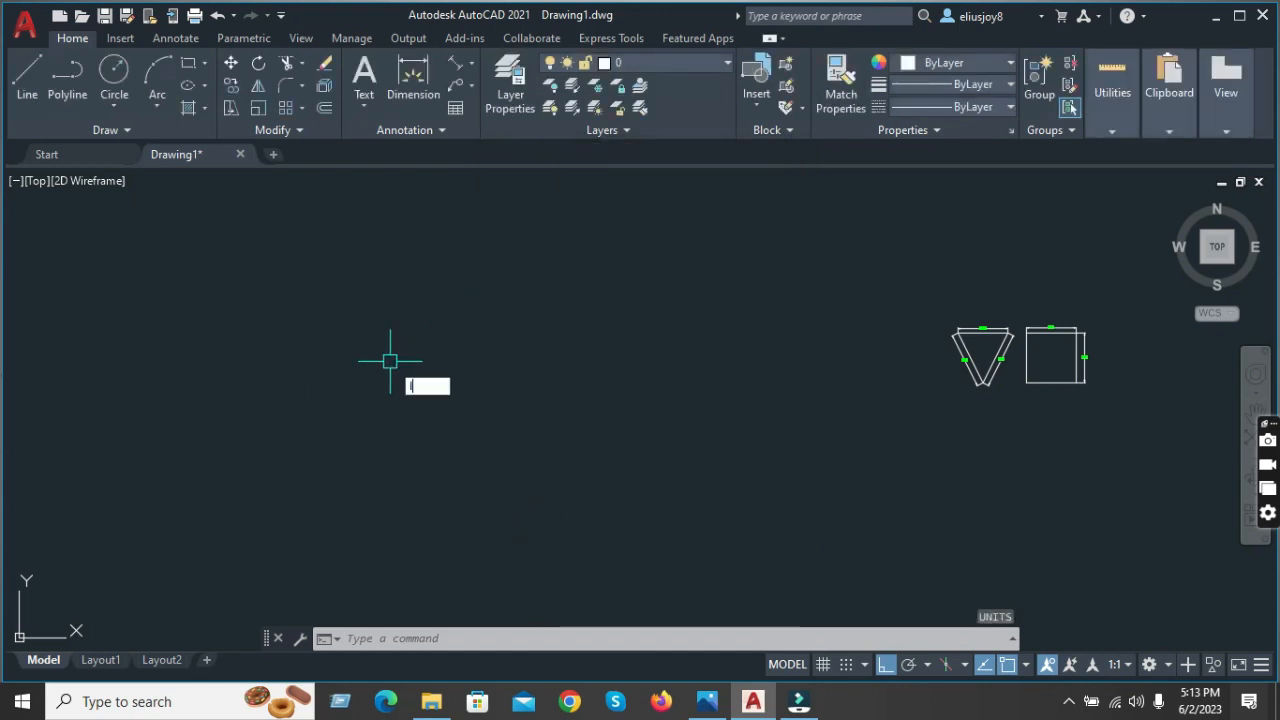
- Draw a horizontal line 10 units long in the empty area well to the left of the triangle
type("l")
key("Return")
left_click(338, 327)
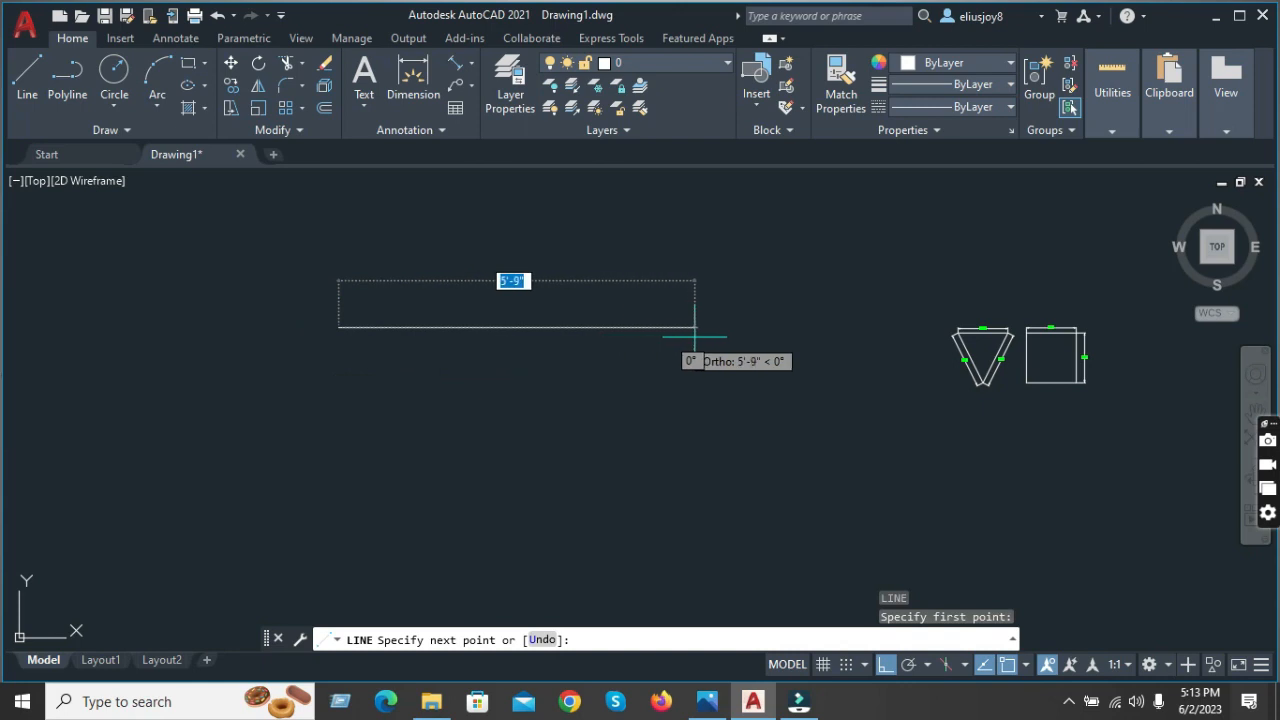
type("10")
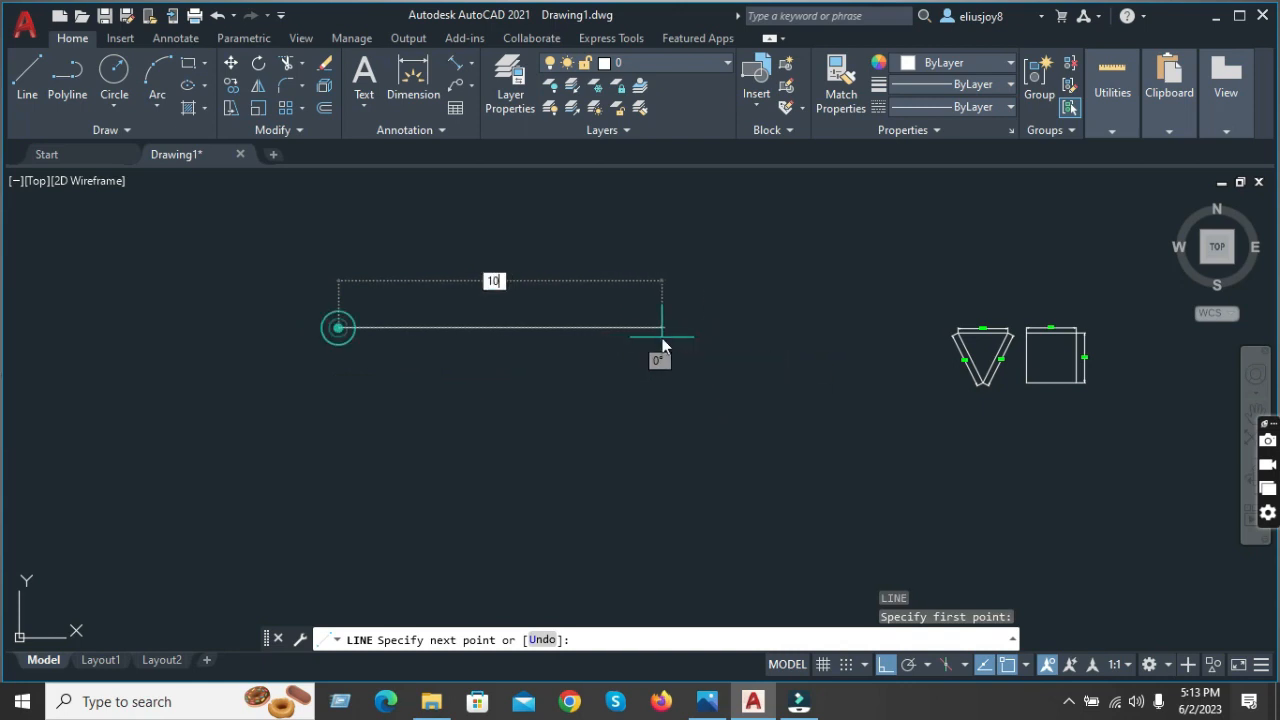
key("Return")
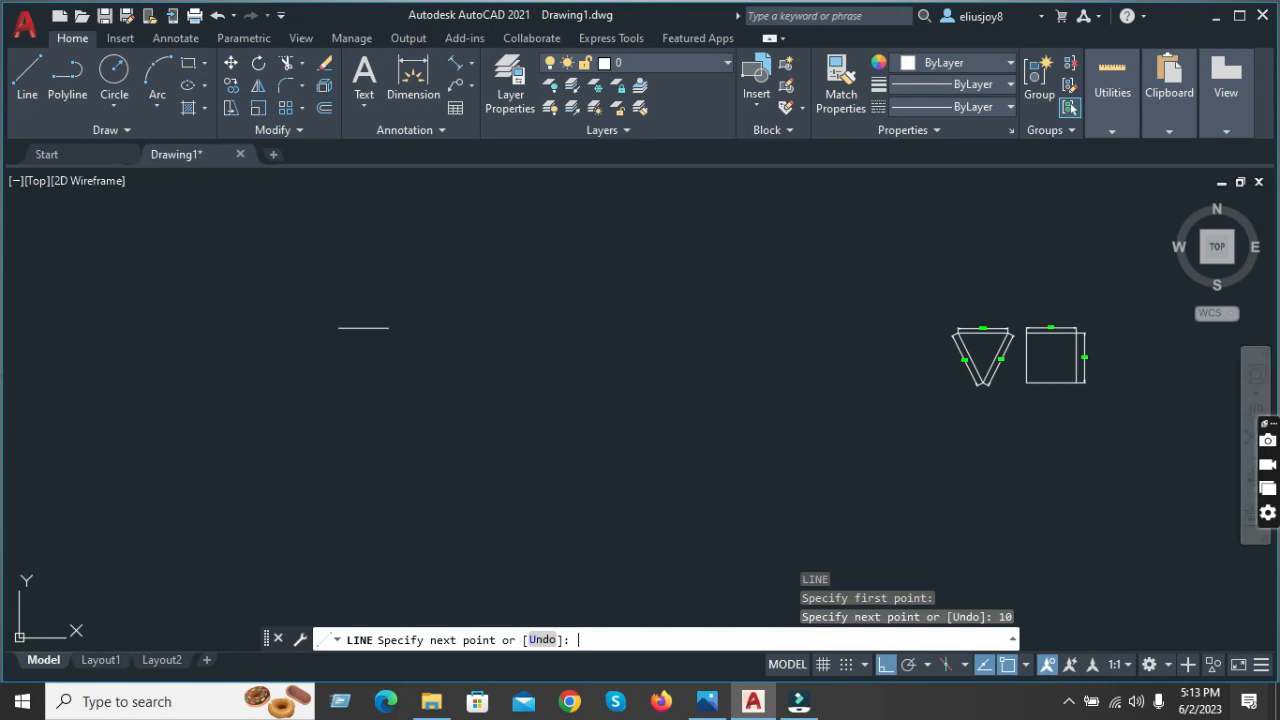
key("Return")
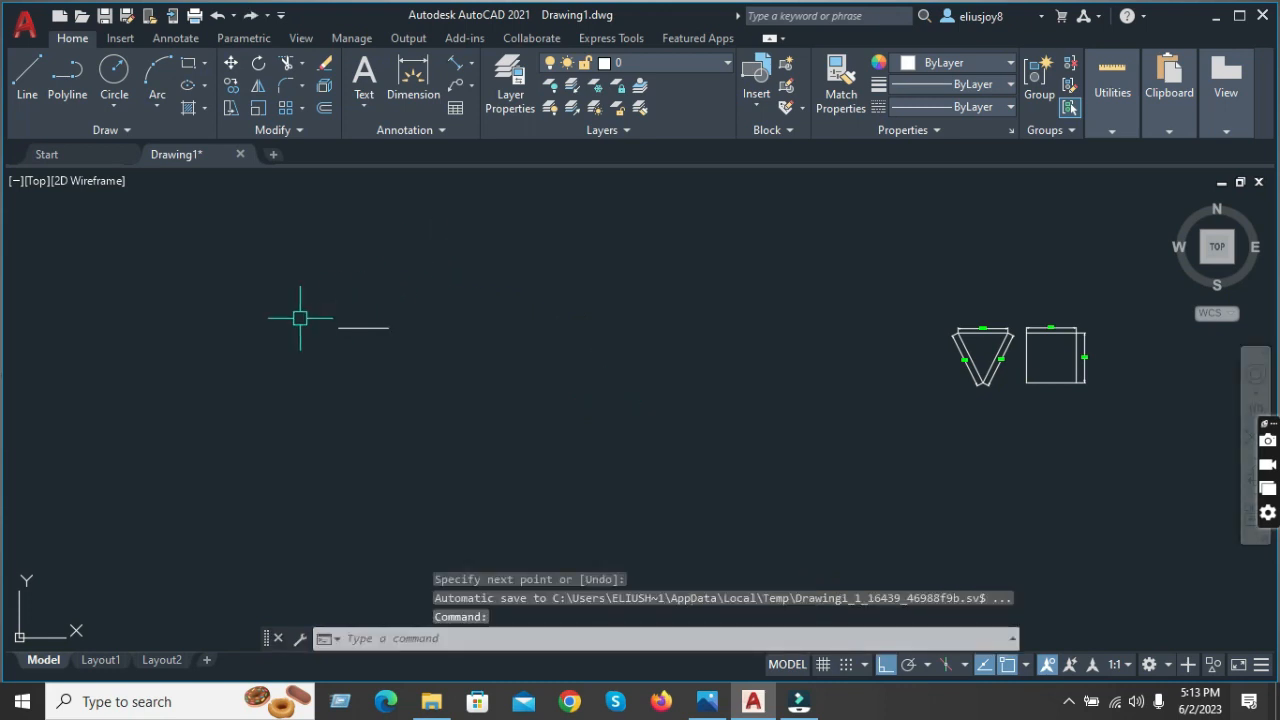
- Add a linear dimension between the new line's endpoints, placed above the line
scroll(310, 320, "up", 8)
scroll(494, 357, "up", 2)
left_click(474, 62)
left_click(440, 90)
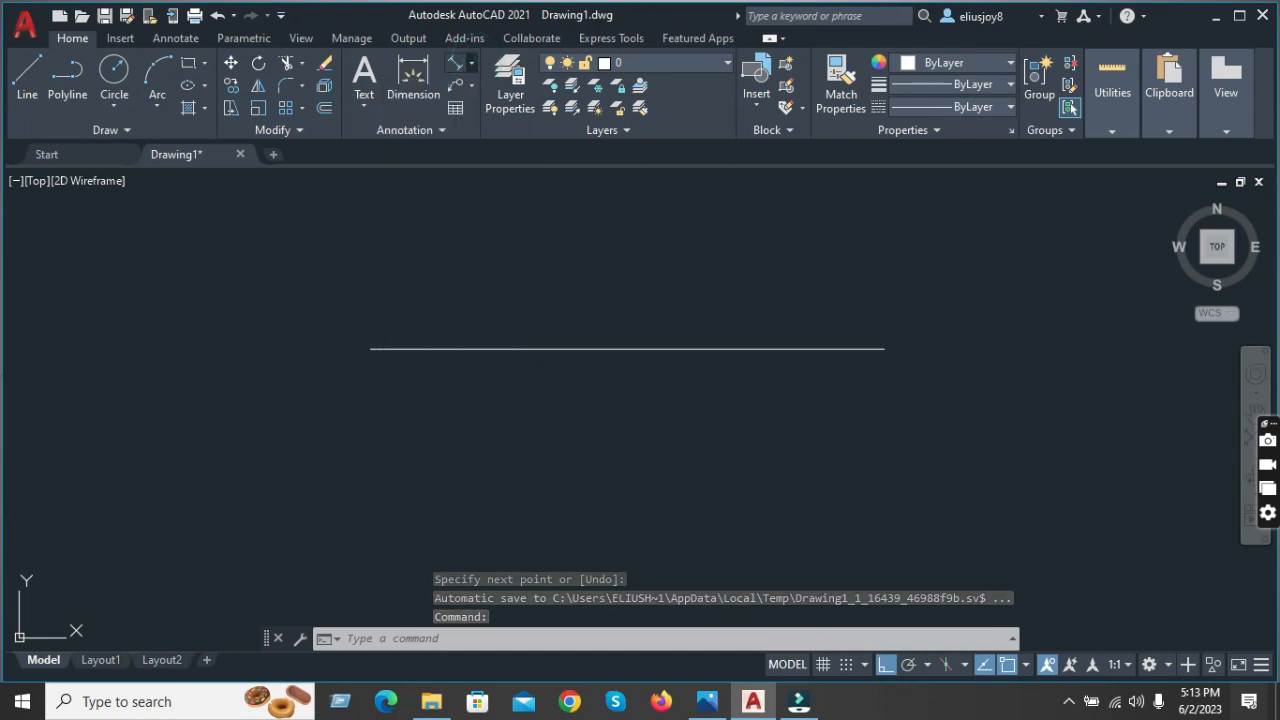
left_click(371, 348)
left_click(884, 348)
left_click(820, 300)
scroll(634, 300, "up", 7)
scroll(597, 310, "down", 5)
scroll(604, 331, "down", 2)
scroll(595, 322, "up", 2)
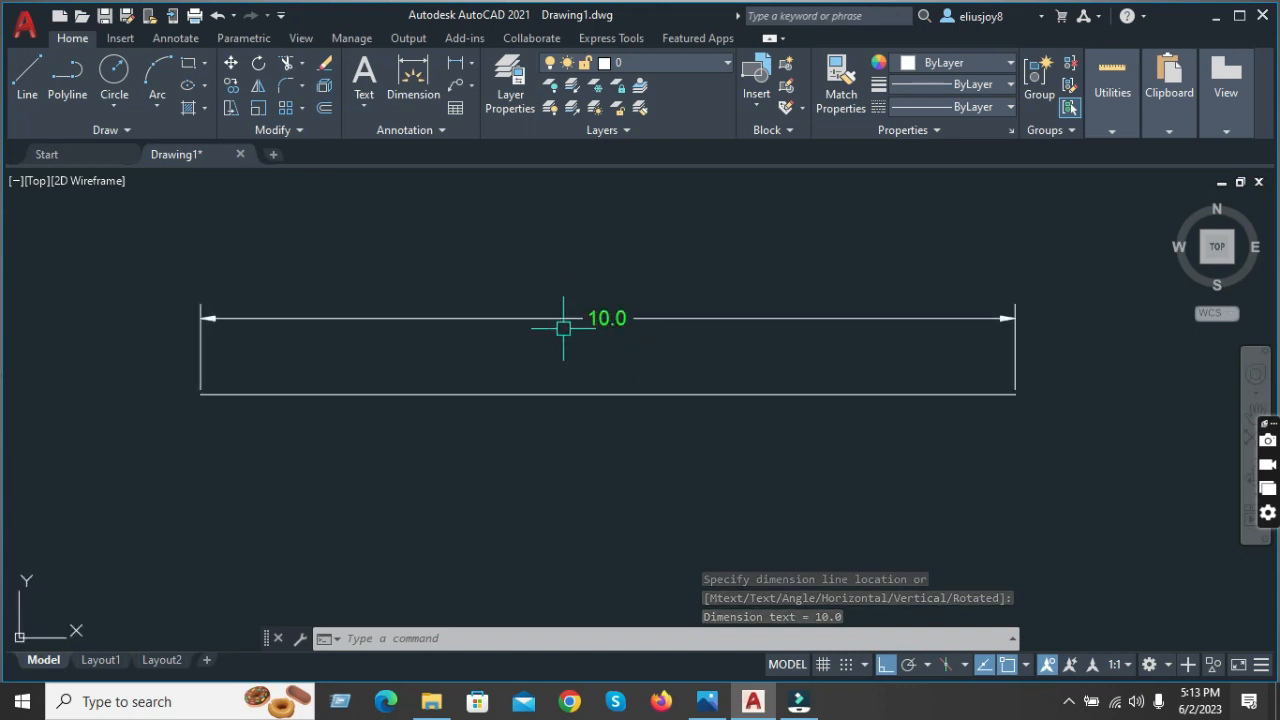
scroll(525, 335, "down", 2)
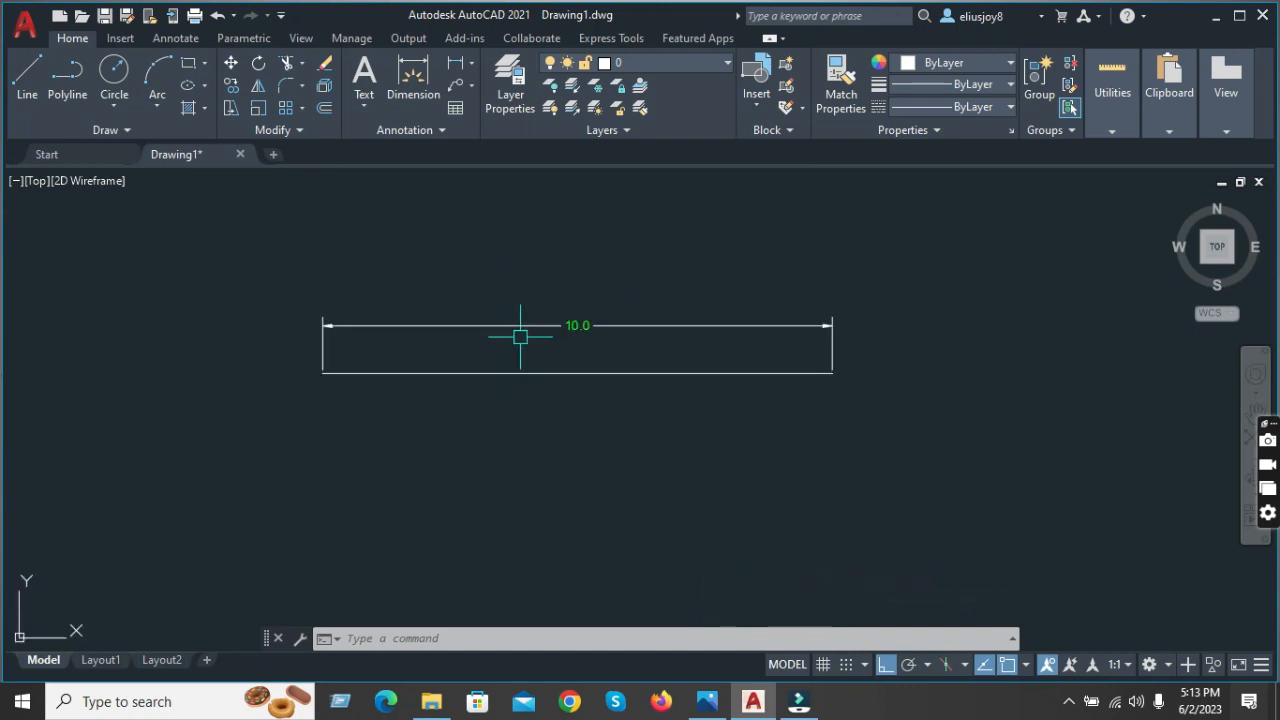
- Modify the Standard dimension style's primary units to Architectural with 0'-0" precision and make the style current
type("d")
key("Return")
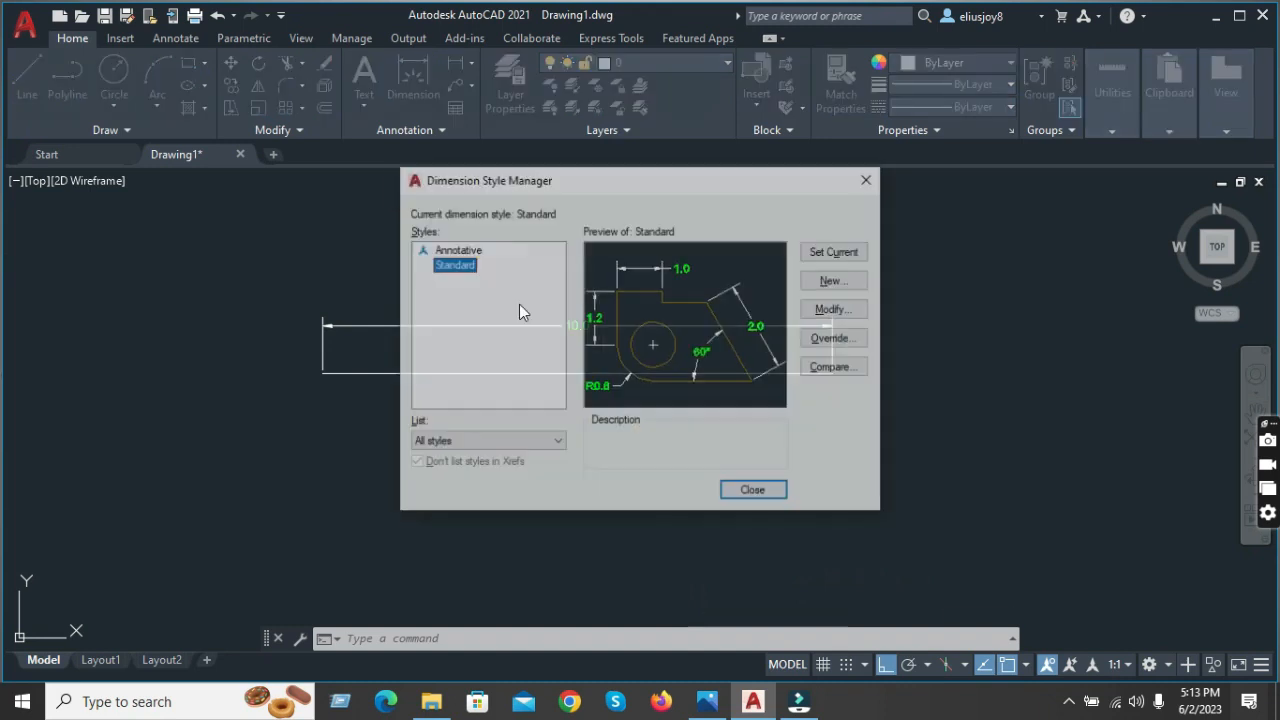
left_click(836, 310)
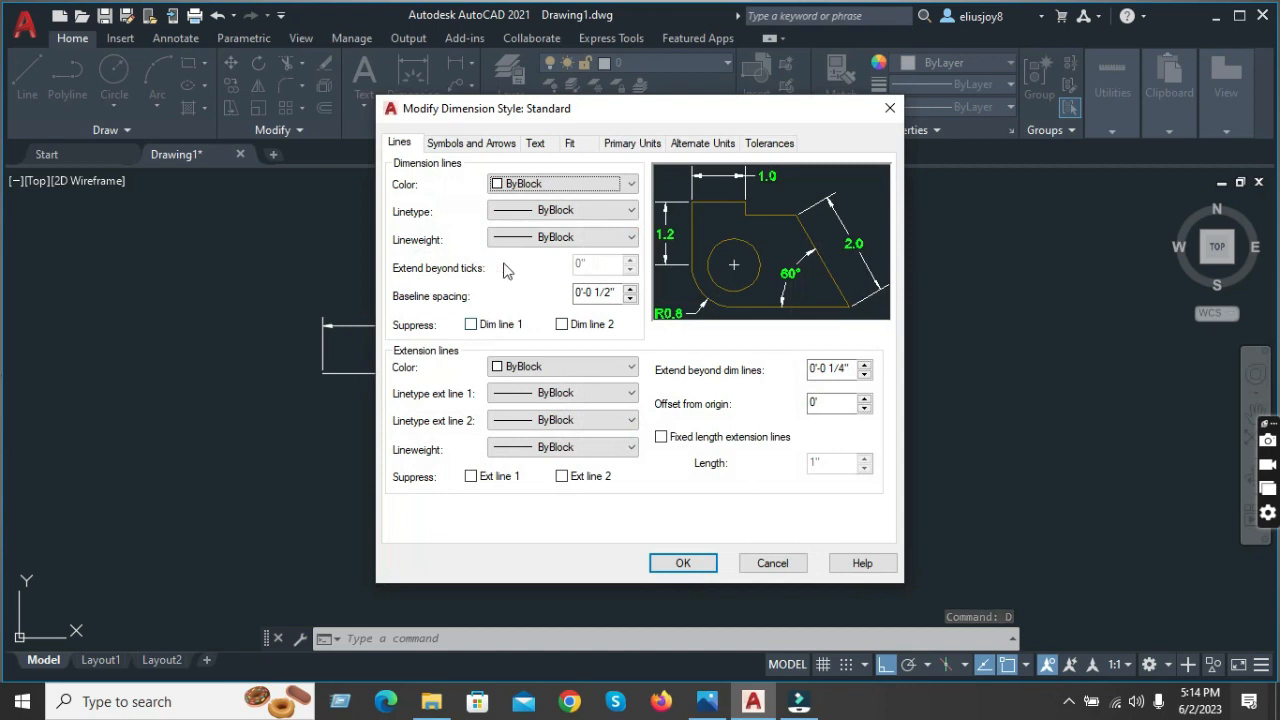
left_click(633, 145)
left_click(629, 182)
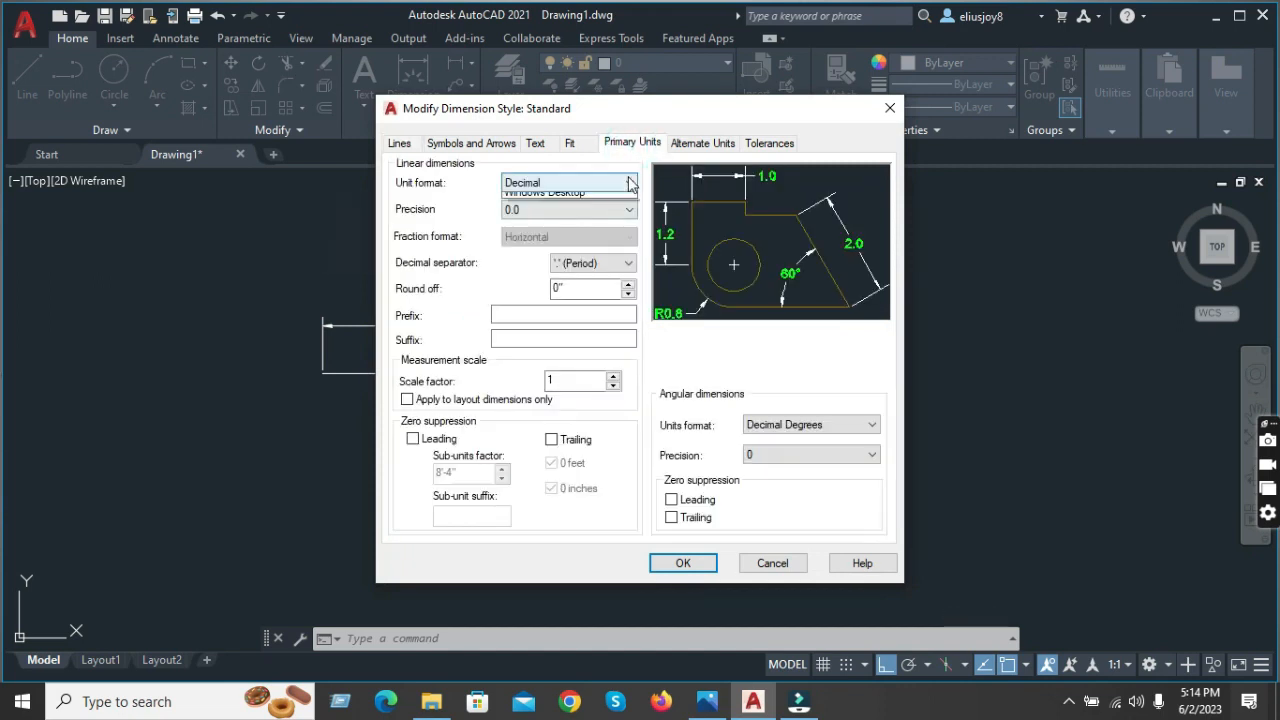
left_click(548, 236)
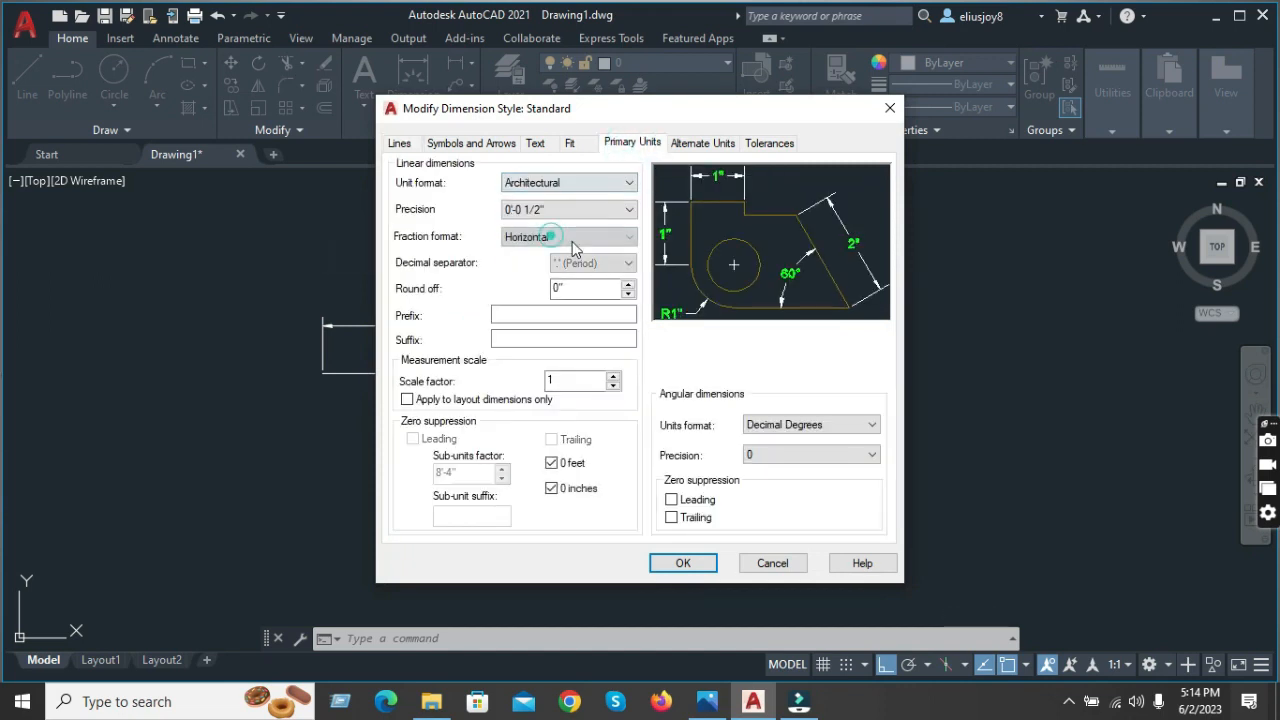
left_click(627, 210)
left_click(547, 221)
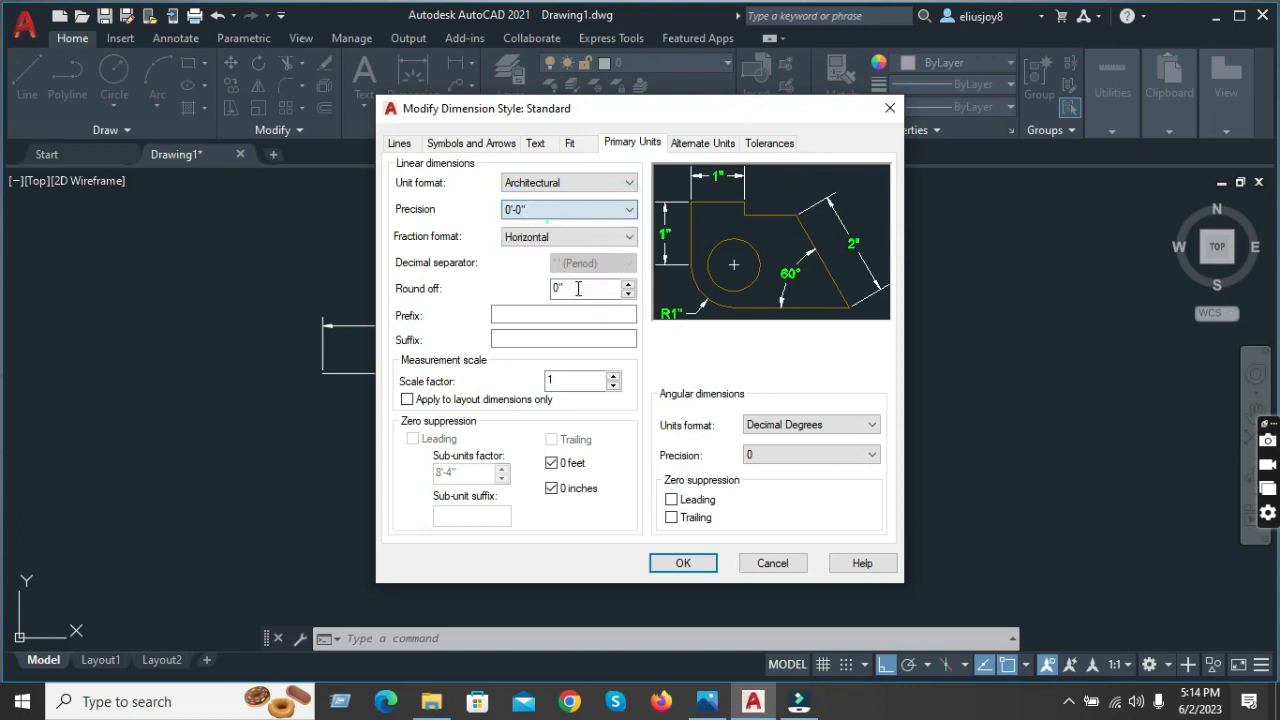
left_click(683, 563)
left_click(836, 251)
left_click(782, 498)
- Draw a horizontal 10' line to the right, starting below the short dimensioned line's left end
scroll(560, 340, "up", 4)
scroll(575, 316, "down", 4)
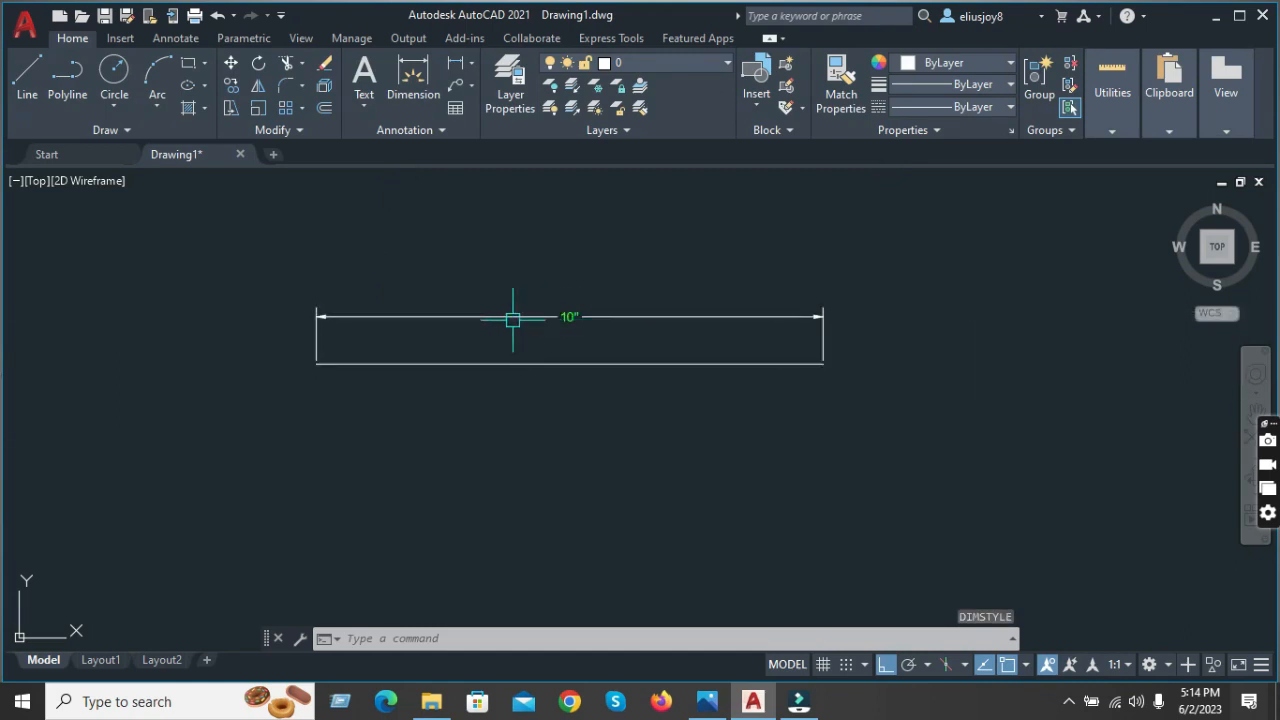
scroll(605, 316, "up", 2)
scroll(487, 290, "down", 2)
scroll(455, 260, "down", 2)
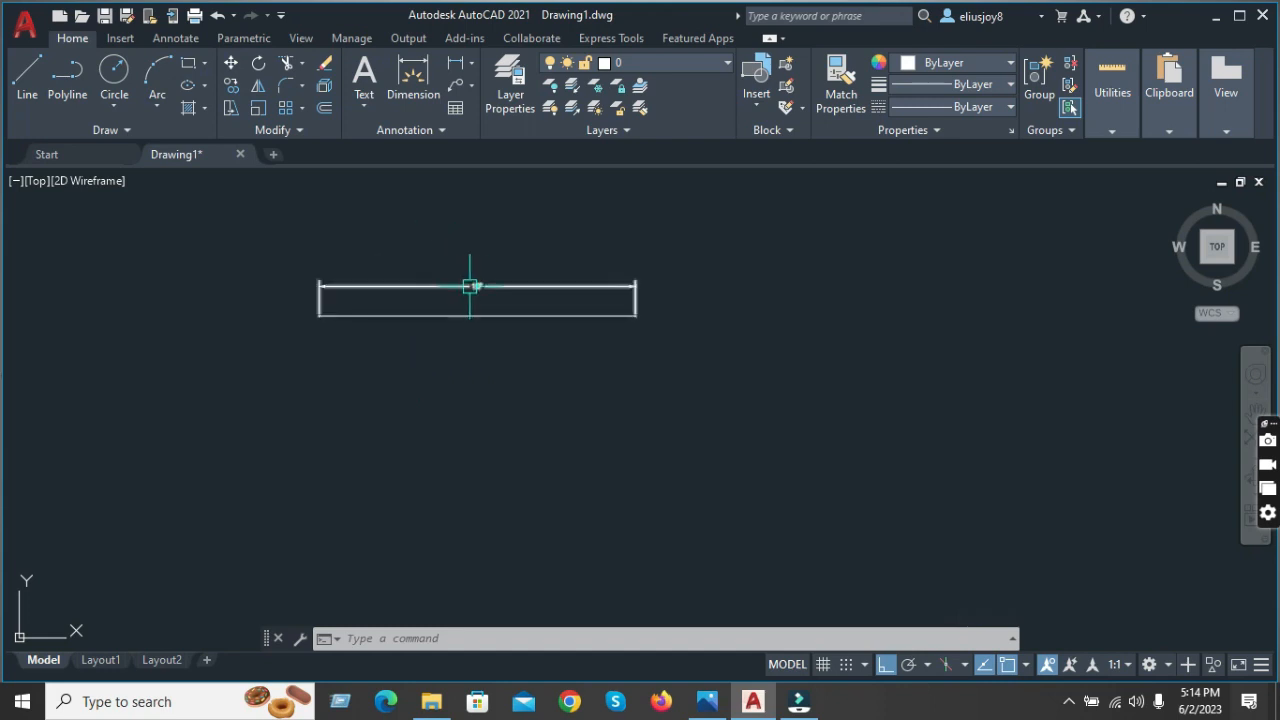
scroll(645, 375, "down", 2)
scroll(496, 357, "up", 2)
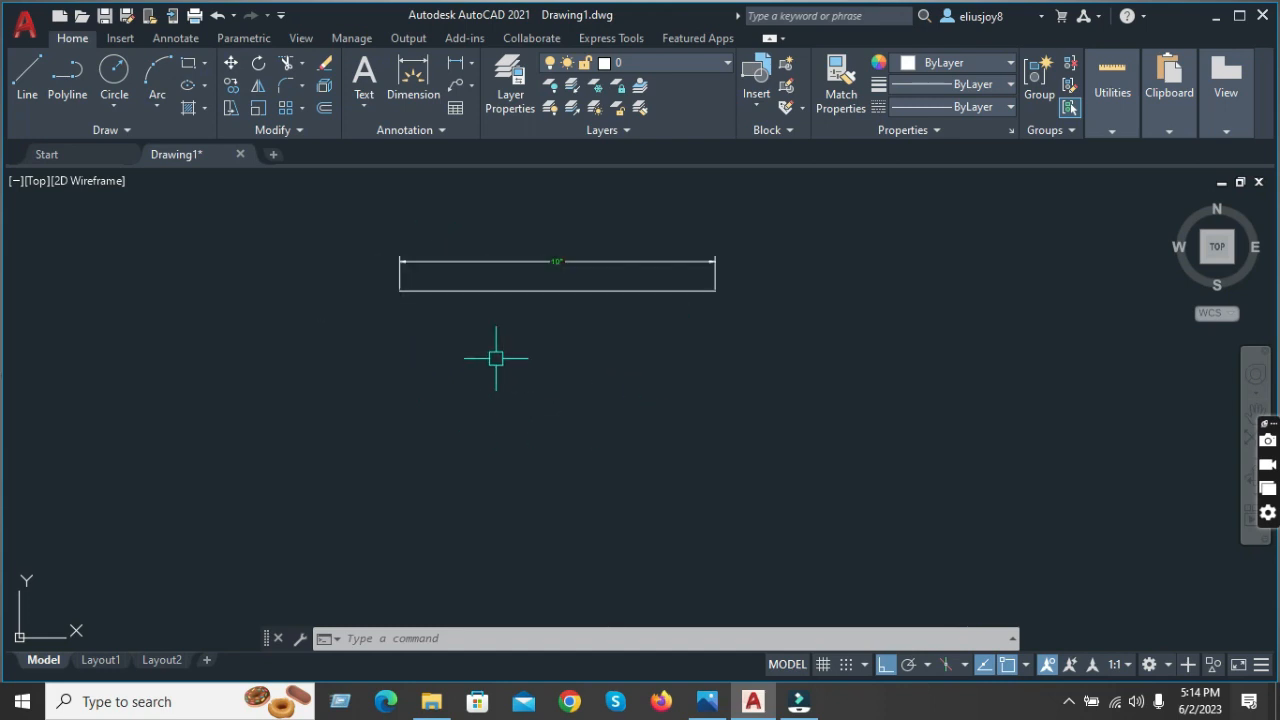
key("Return")
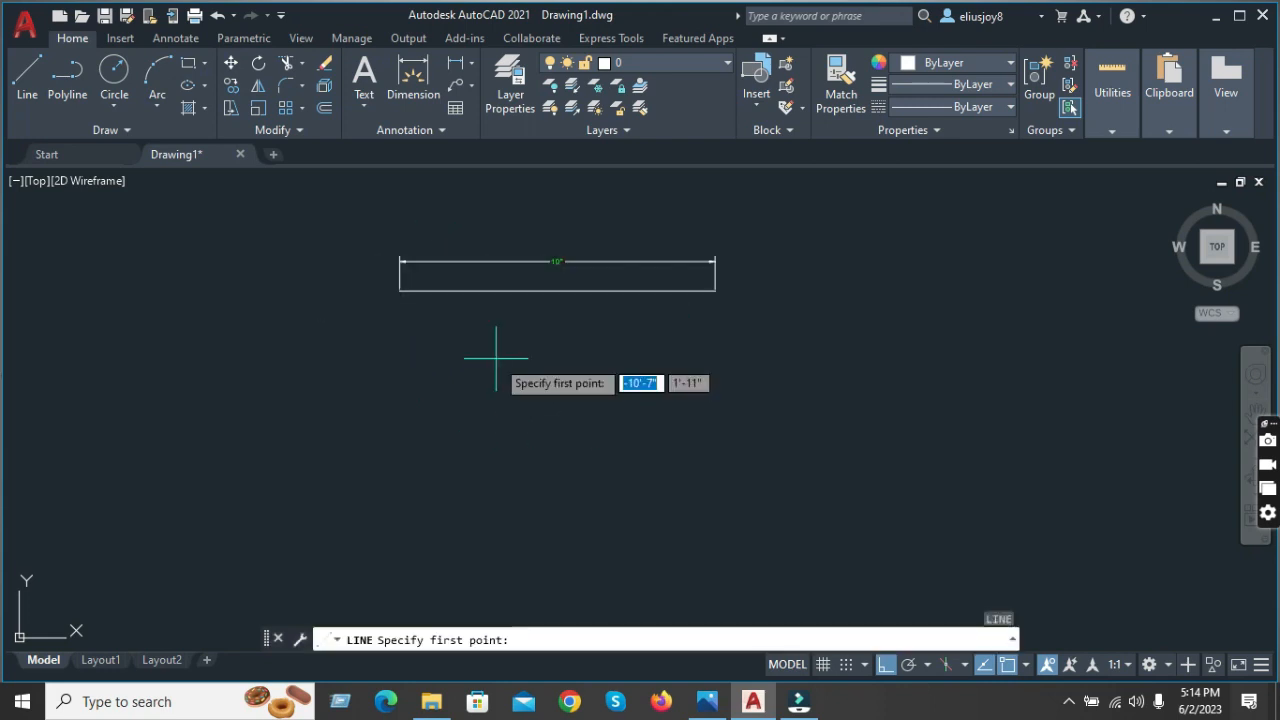
left_click(400, 347)
type("10")
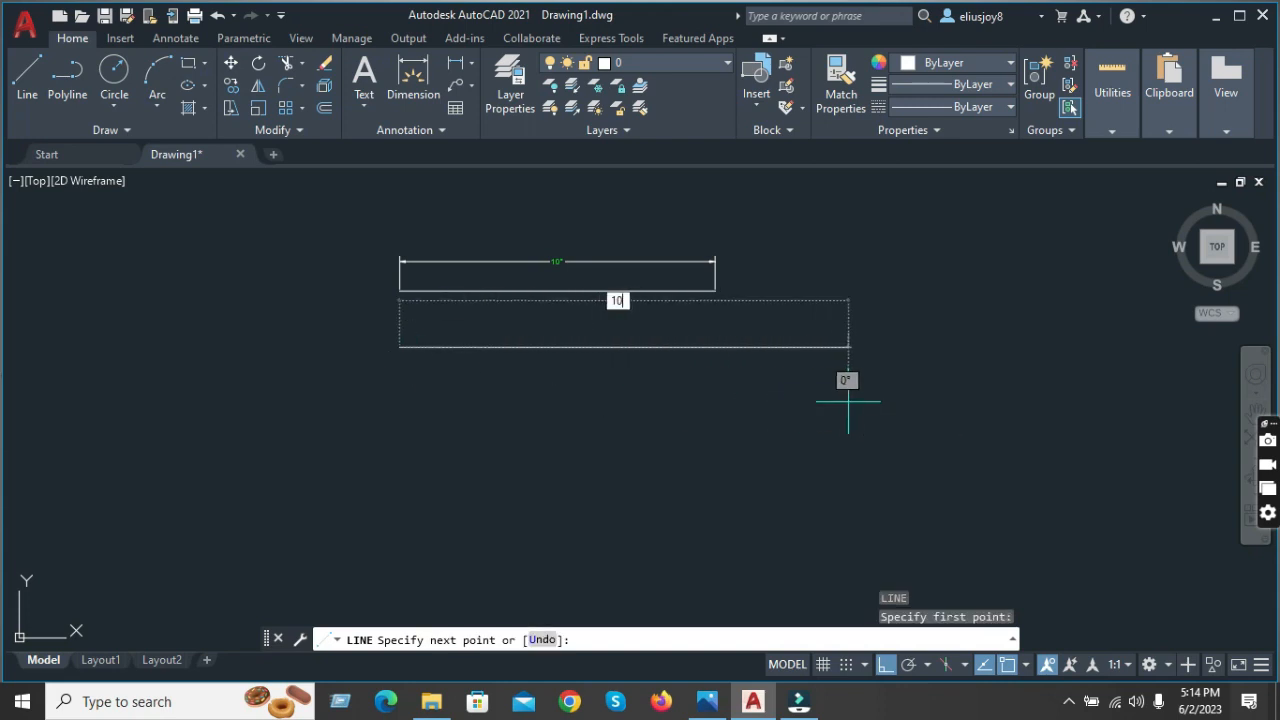
type("'")
key("Return")
scroll(489, 366, "down", 2)
scroll(489, 371, "down", 2)
key("Return")
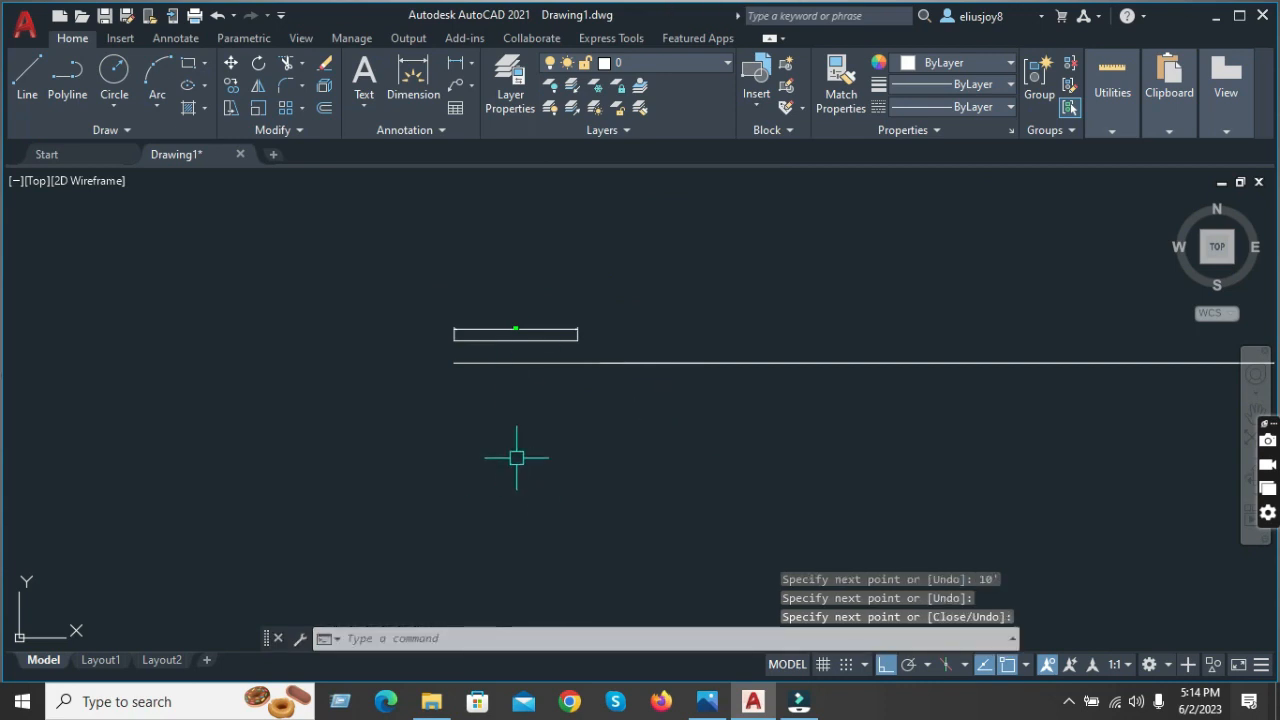
- Add a linear dimension between the endpoints of the 10' line, placed below it
scroll(491, 366, "down", 5)
scroll(437, 371, "up", 4)
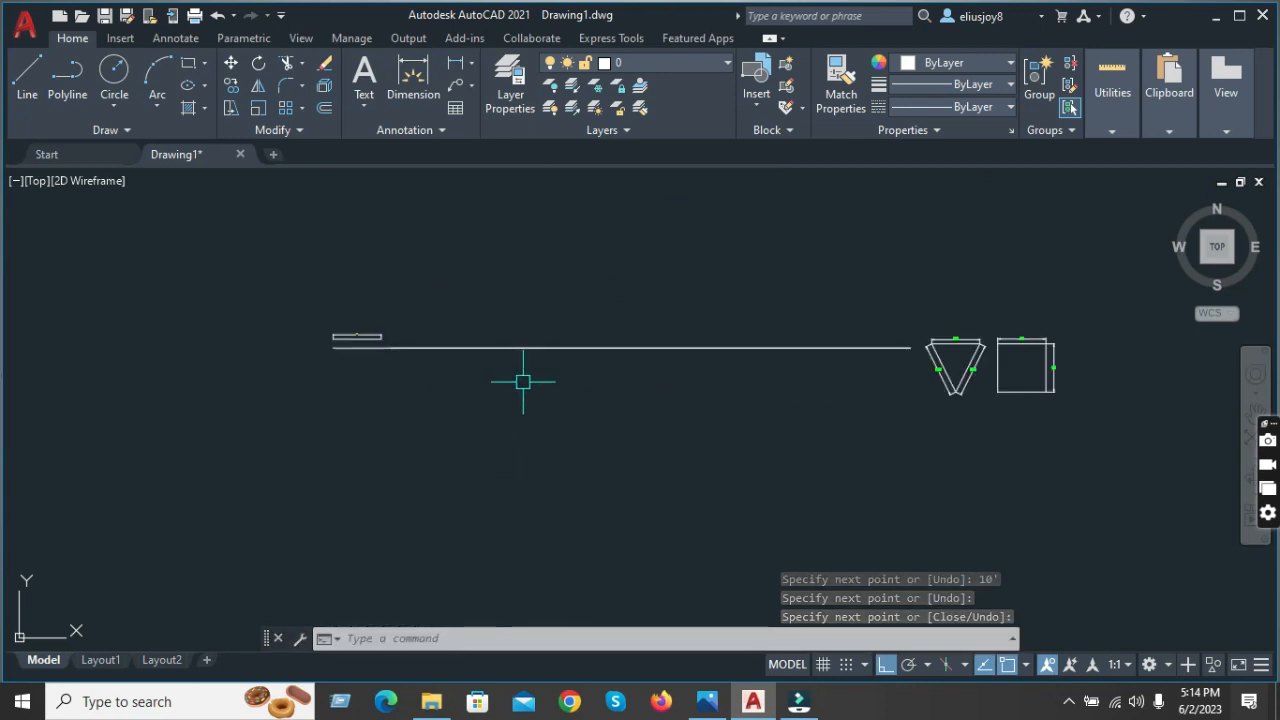
left_click(460, 75)
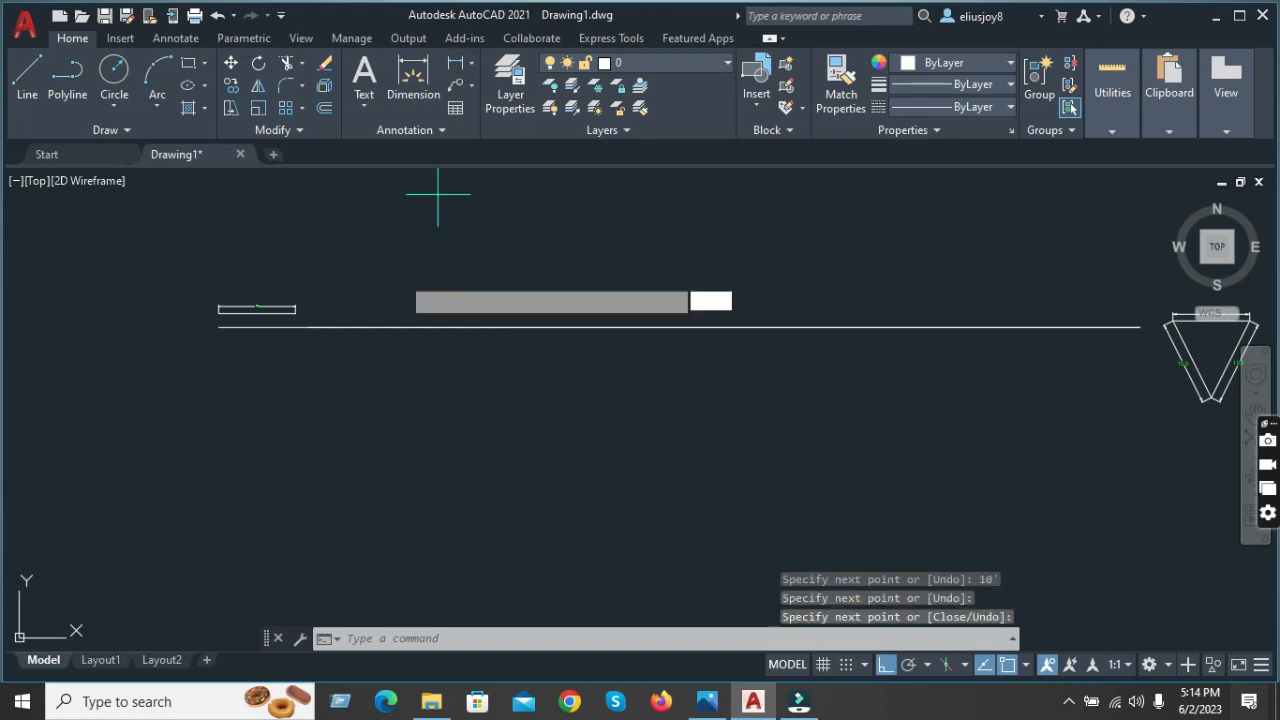
left_click(219, 327)
scroll(219, 327, "down", 2)
left_click(794, 328)
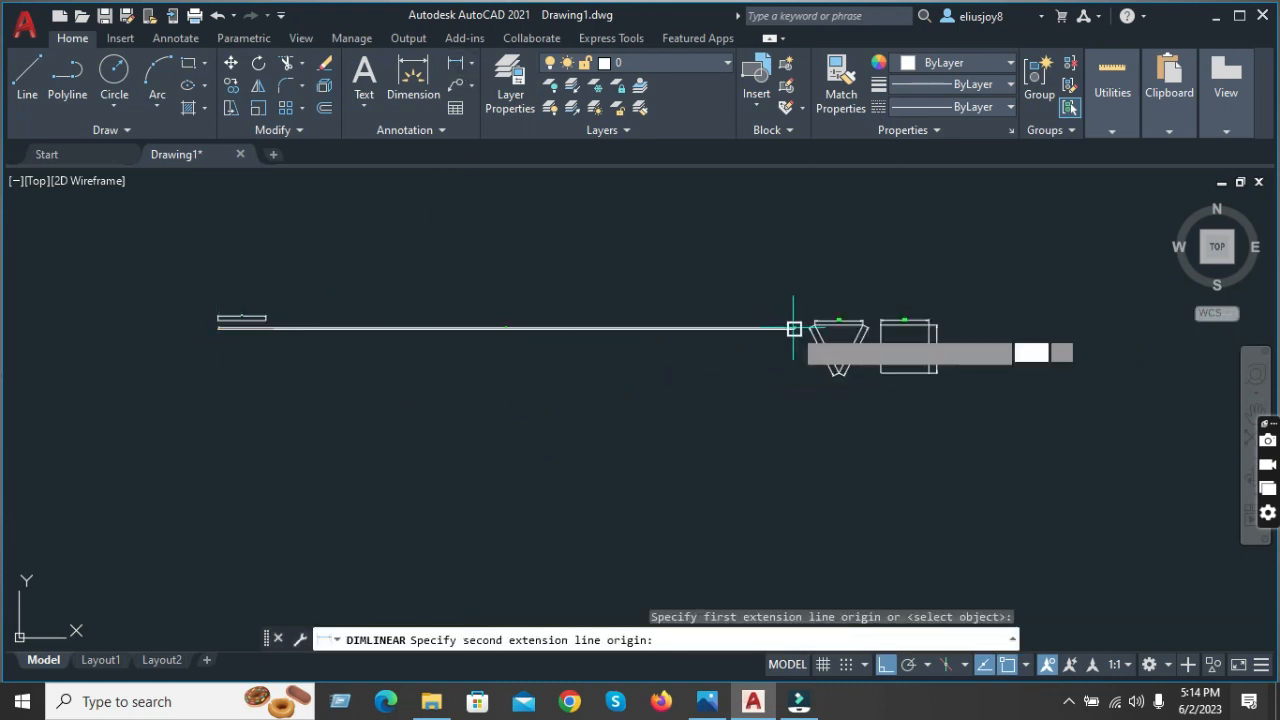
left_click(476, 356)
scroll(503, 349, "up", 5)
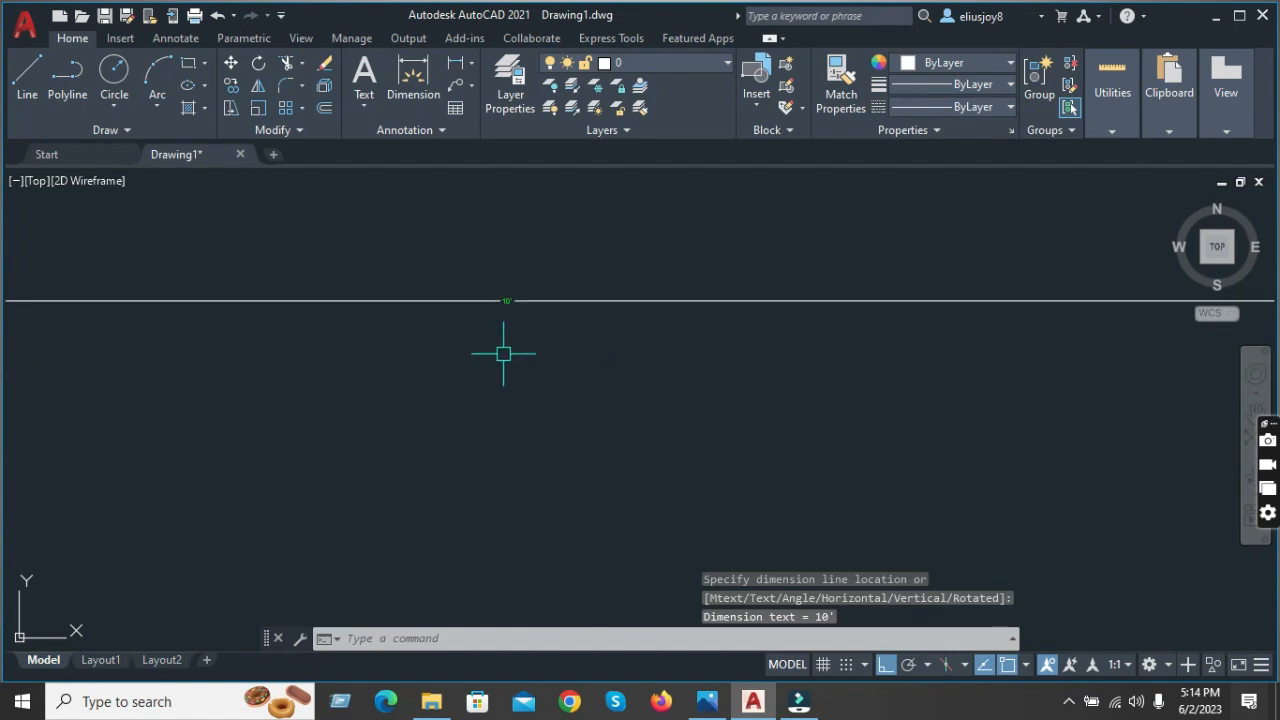
scroll(480, 337, "down", 6)
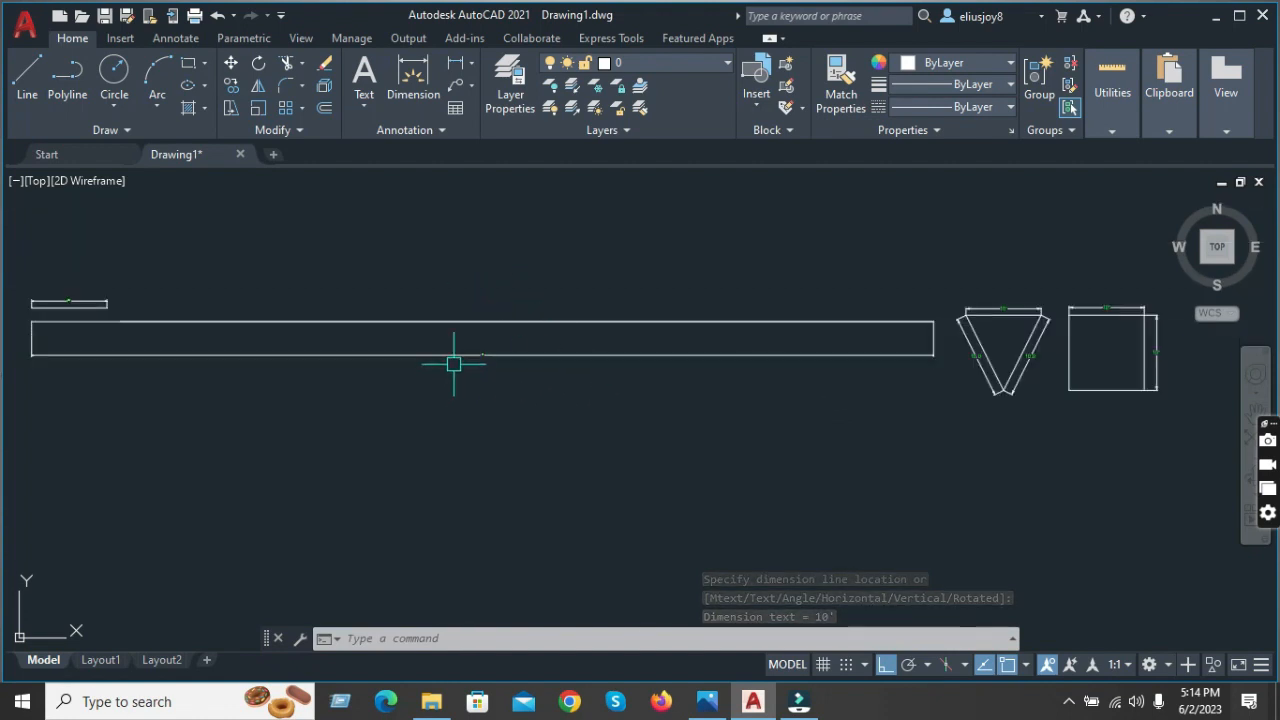
- Set the text height of the 10' line's dimension to 5" in its properties and clear the selection
scroll(451, 362, "up", 4)
left_click(499, 352)
right_click(499, 352)
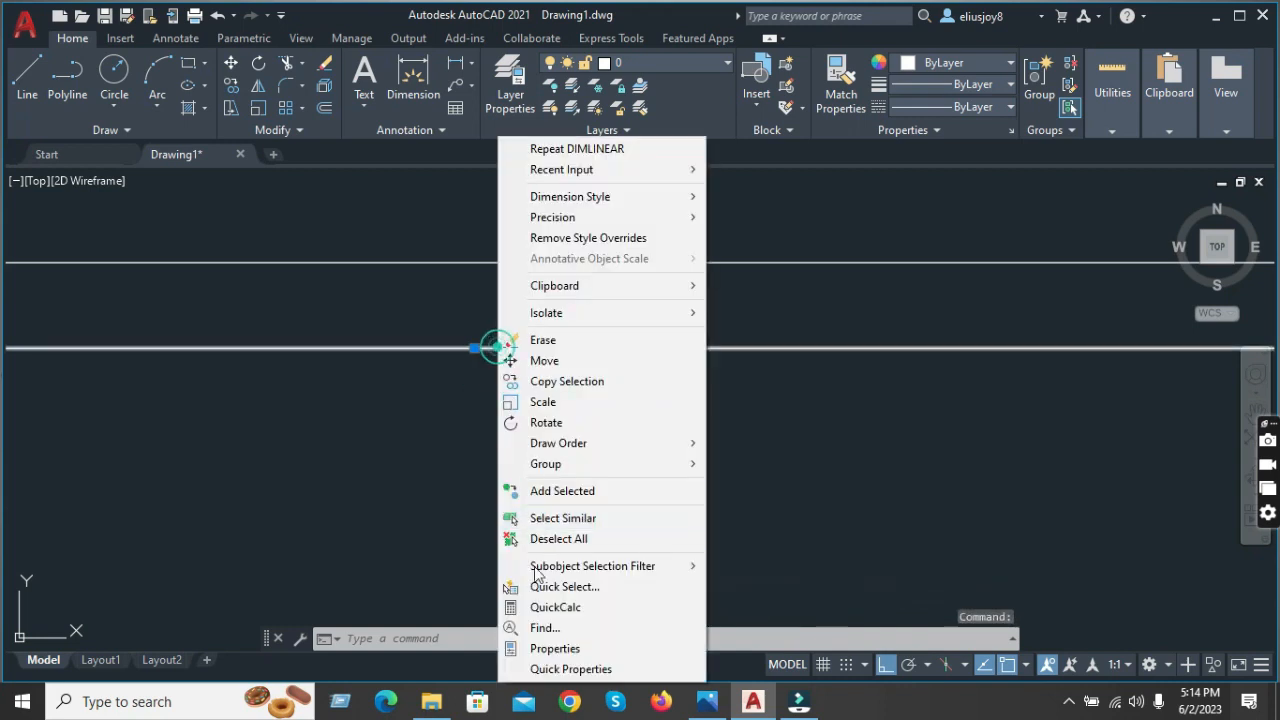
left_click(558, 648)
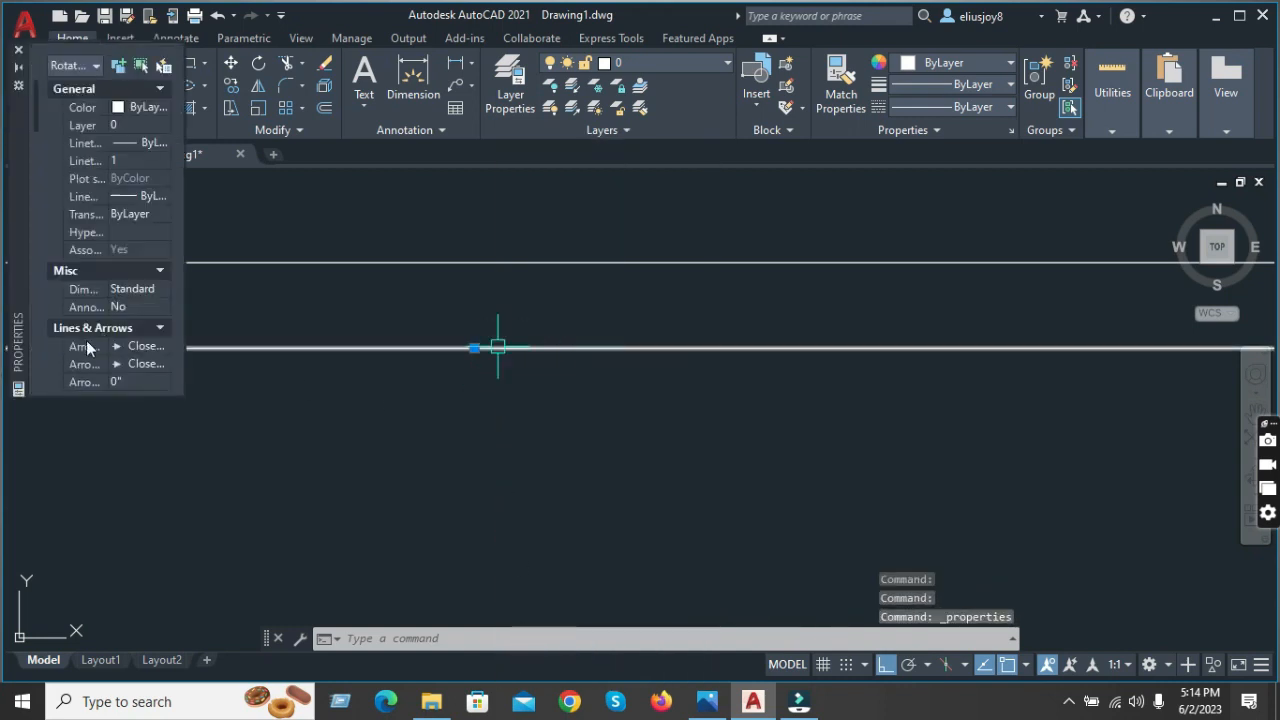
scroll(49, 331, "down", 10)
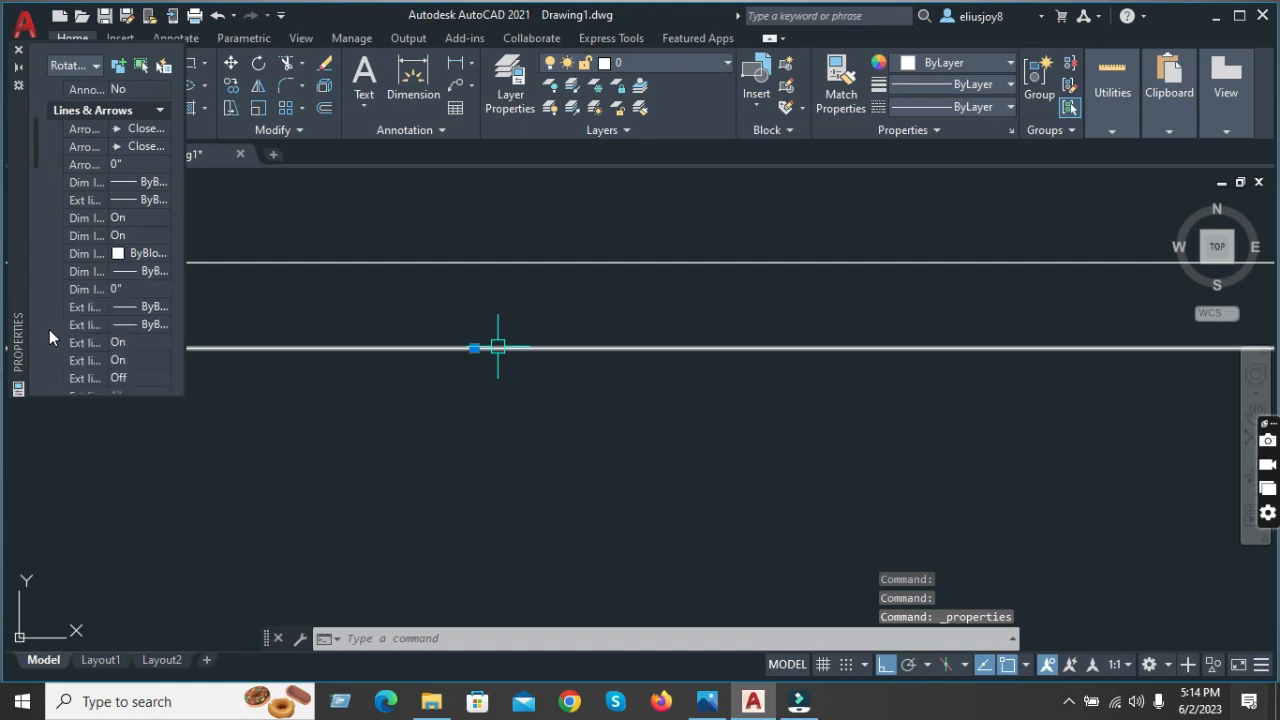
scroll(52, 338, "down", 5)
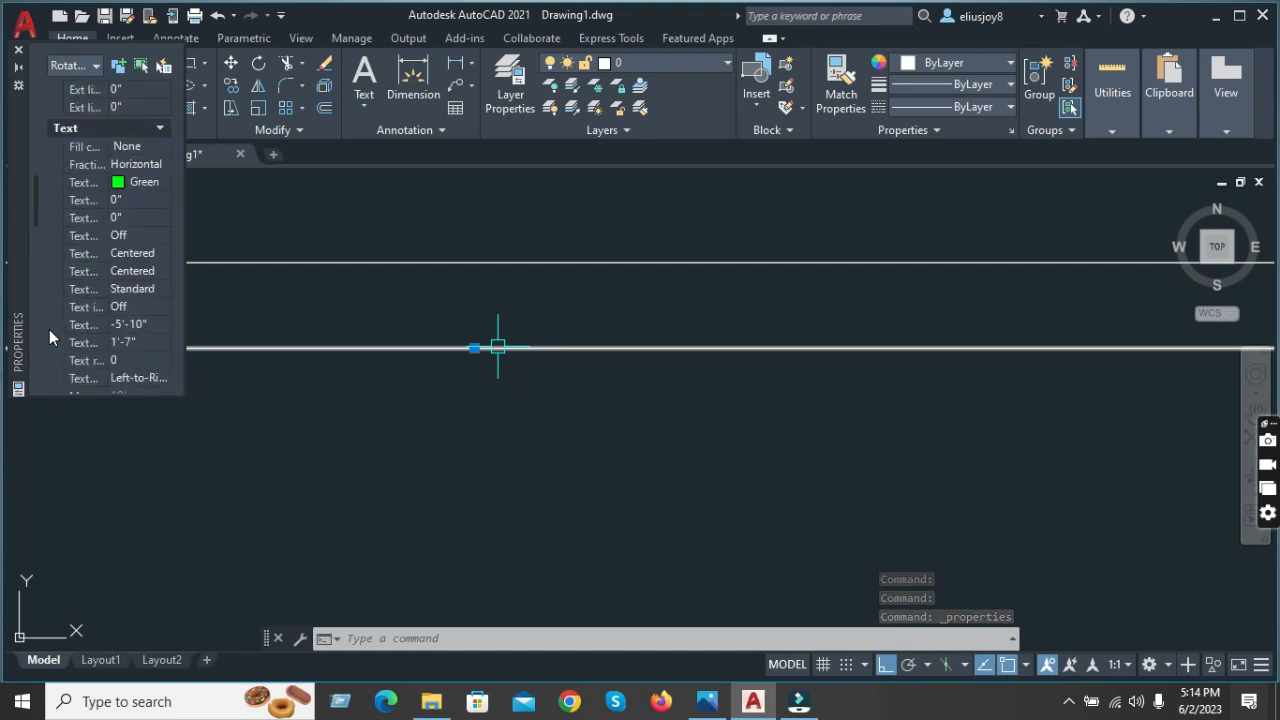
left_click(138, 201)
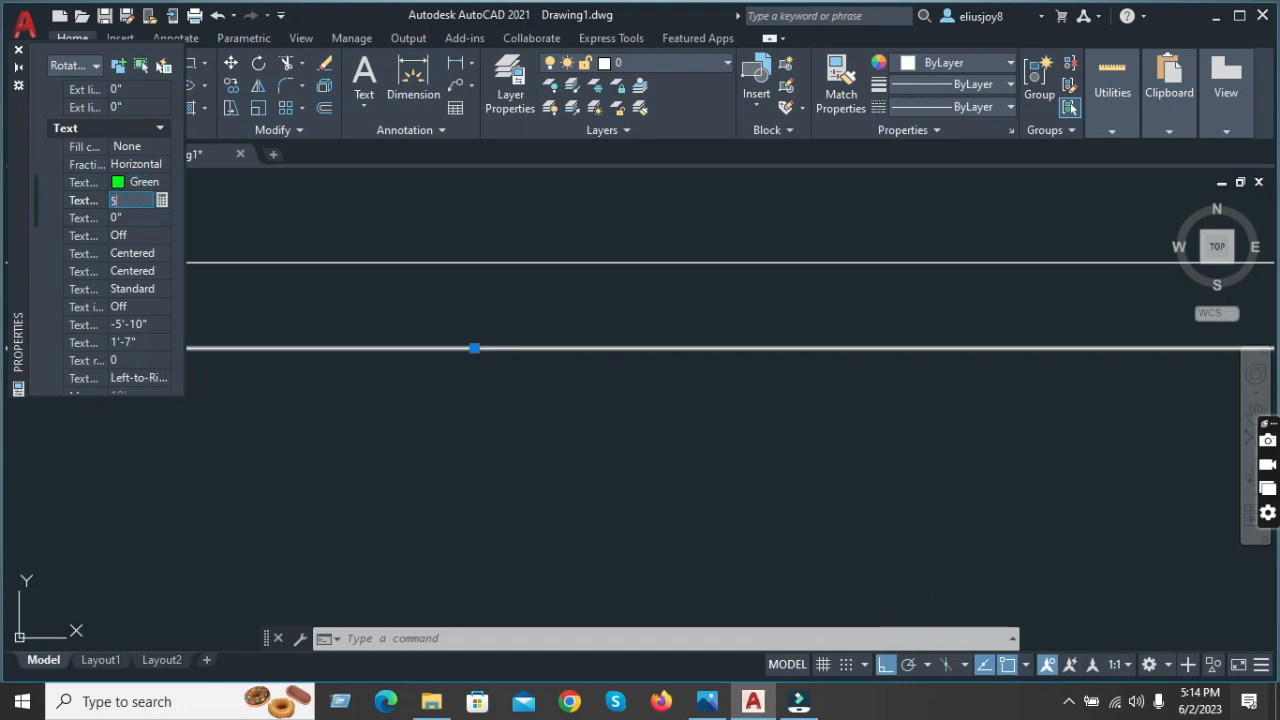
type("5")
key("Return")
key("Tab")
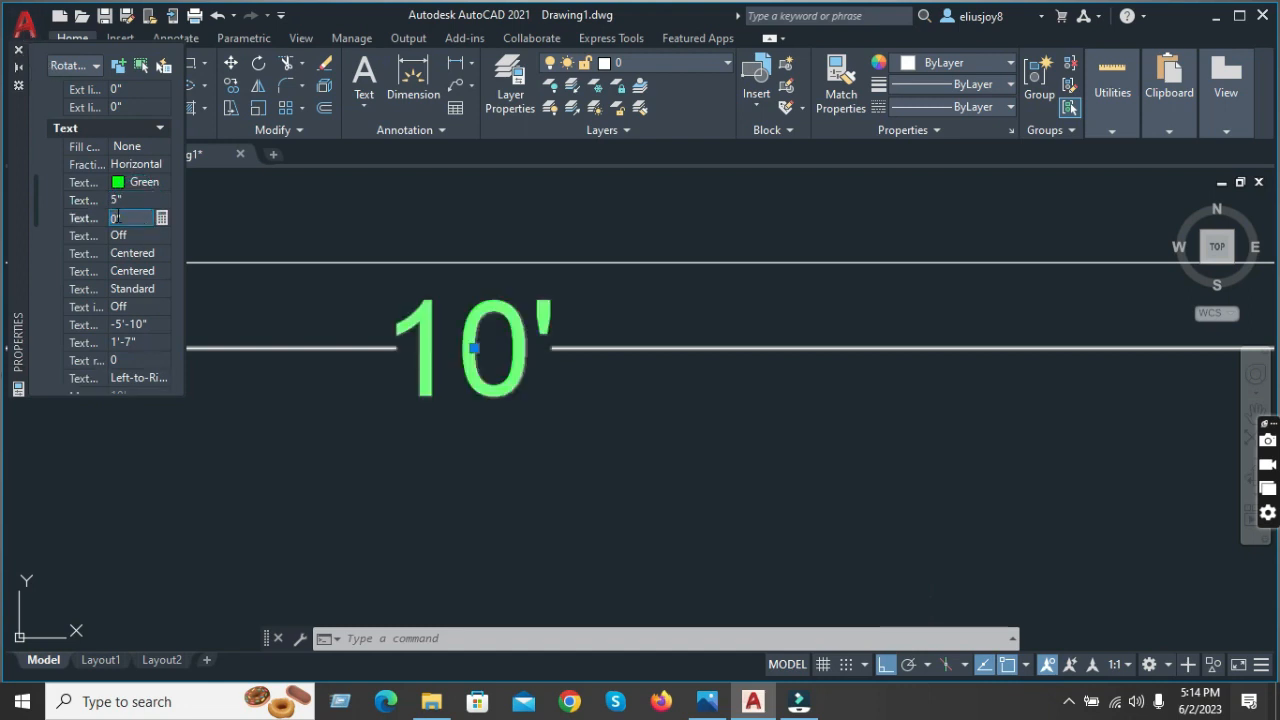
left_click(17, 52)
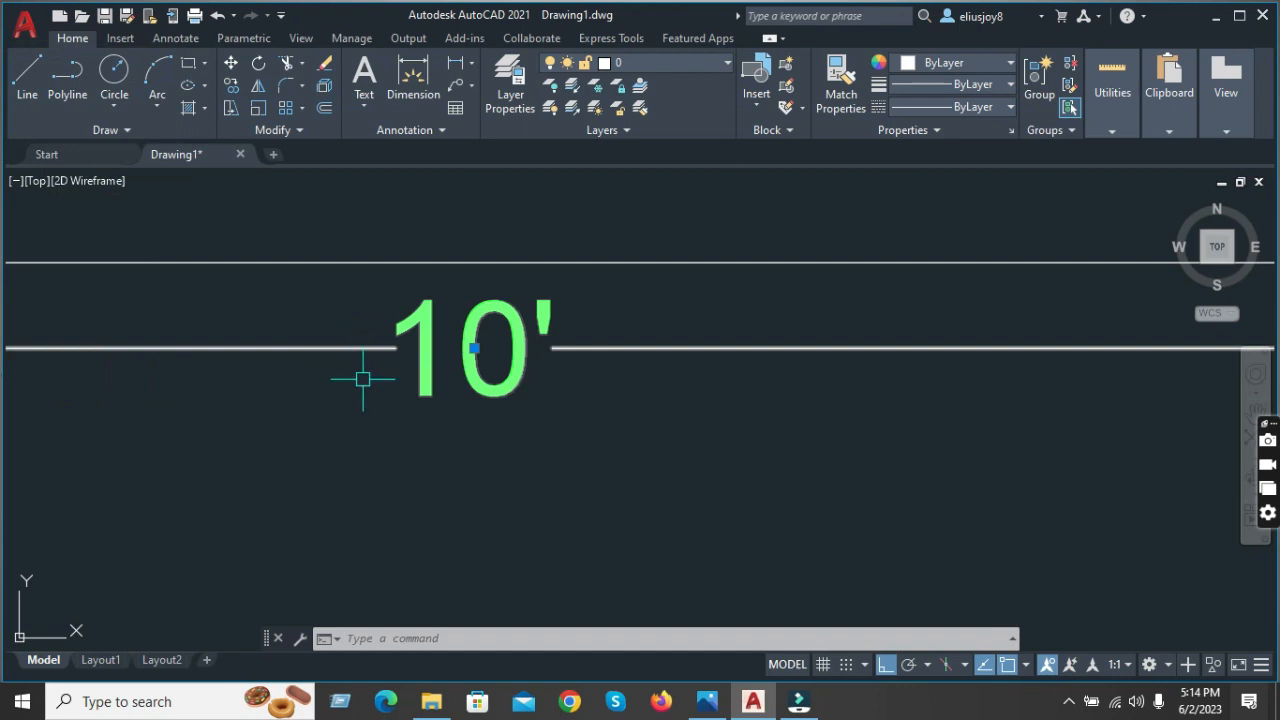
scroll(490, 398, "down", 4)
key("Escape")
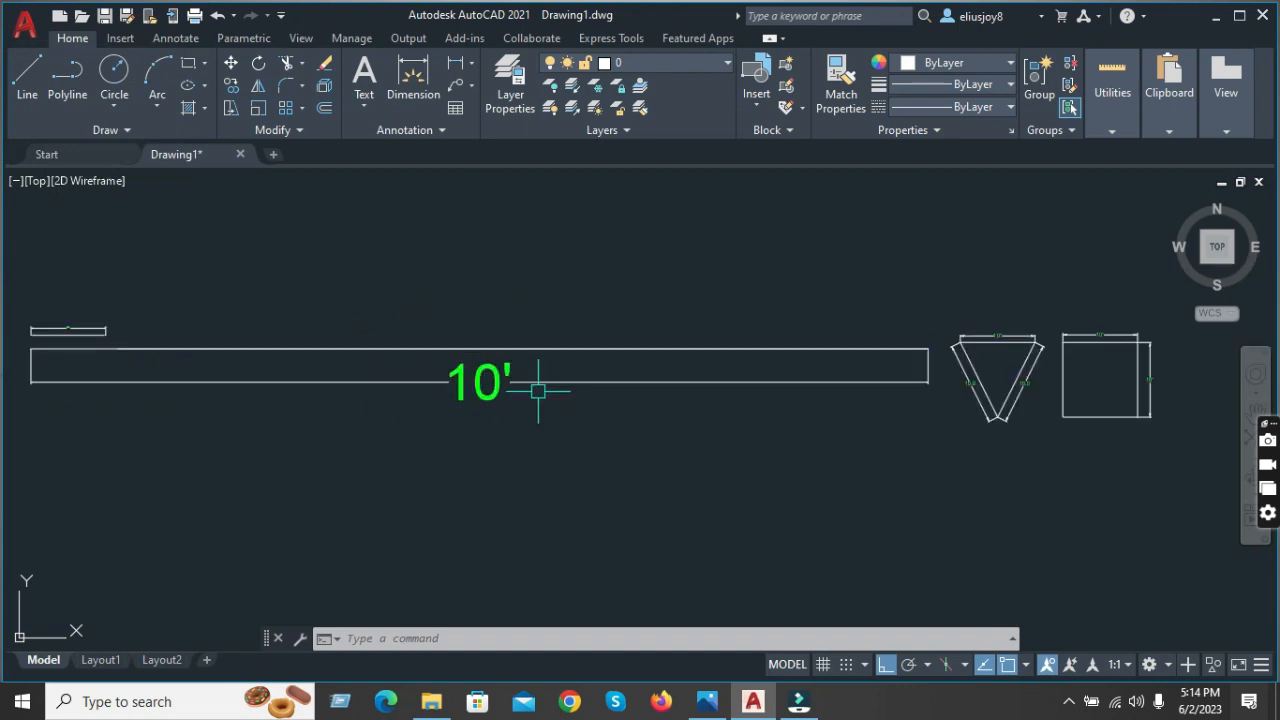
scroll(620, 270, "down", 2)
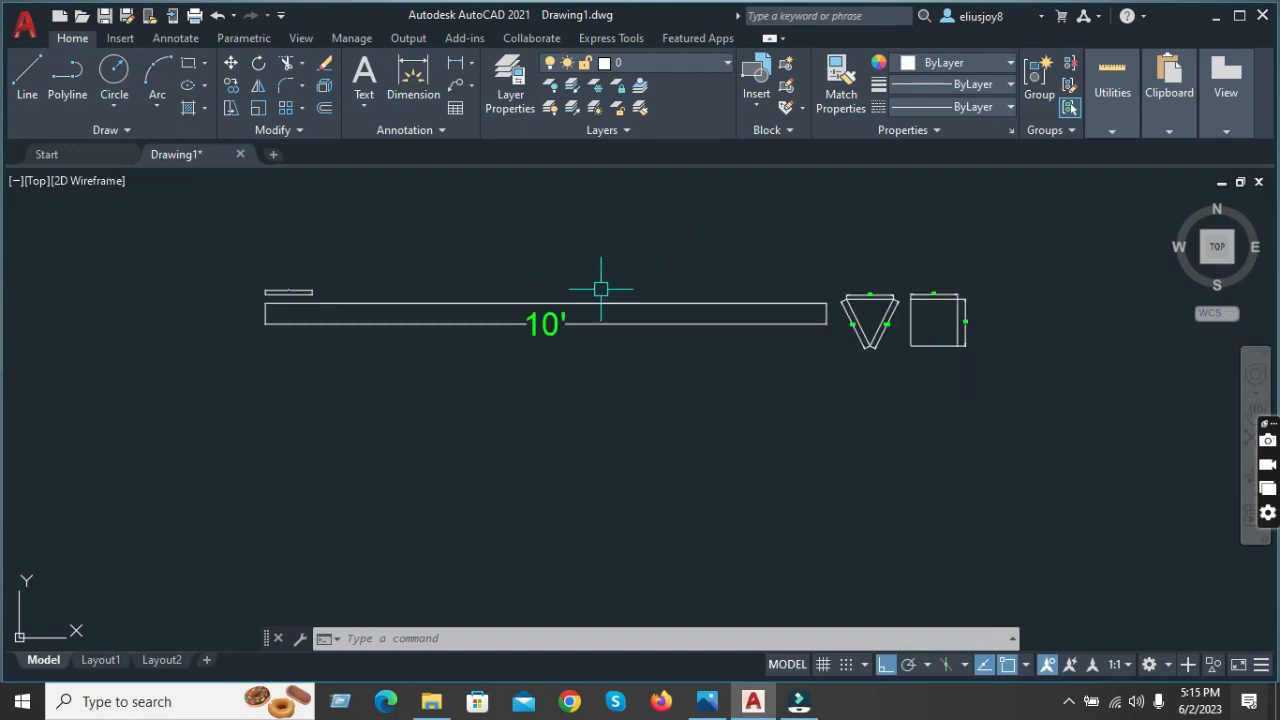
scroll(534, 288, "up", 2)
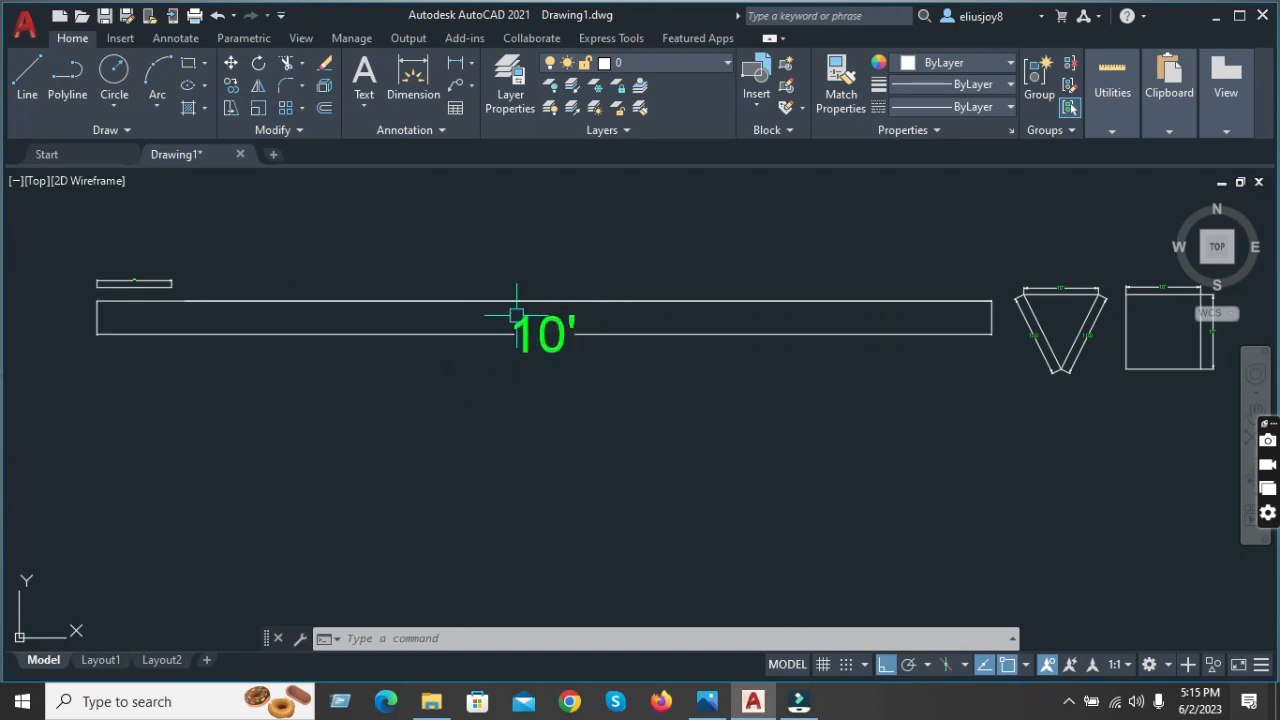
scroll(516, 292, "down", 2)
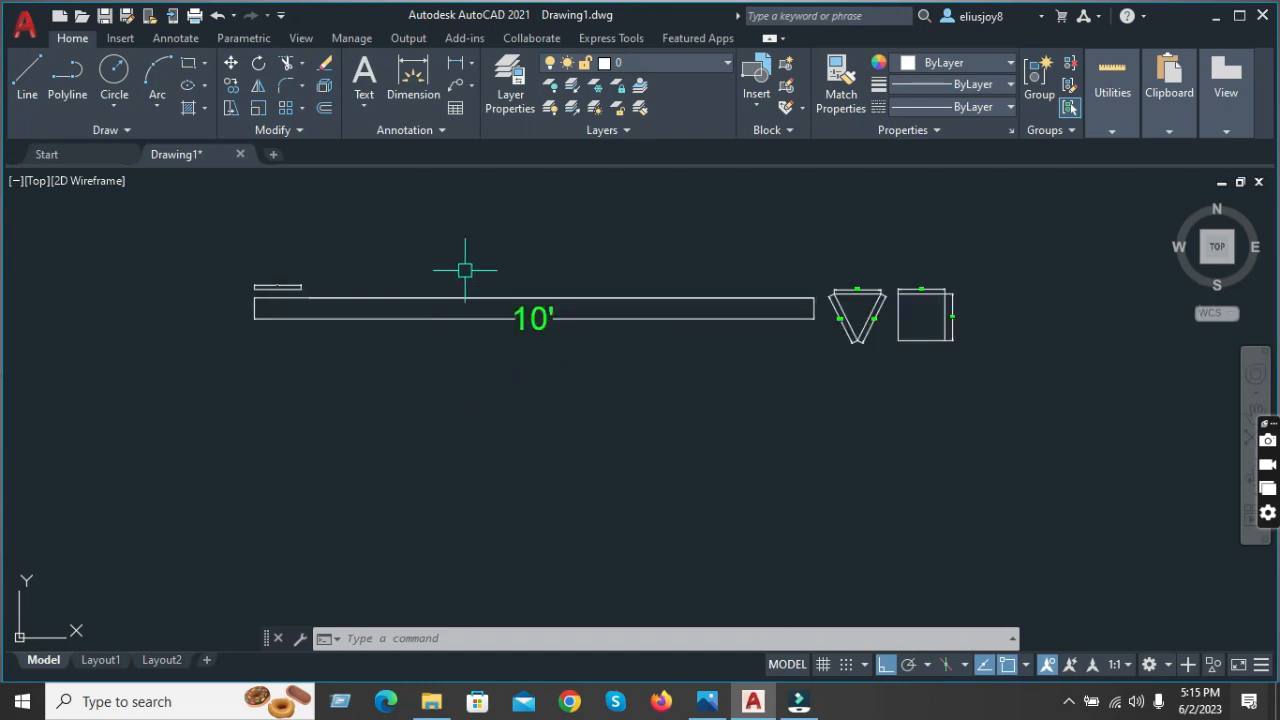
scroll(467, 275, "down", 3)
scroll(460, 332, "up", 4)
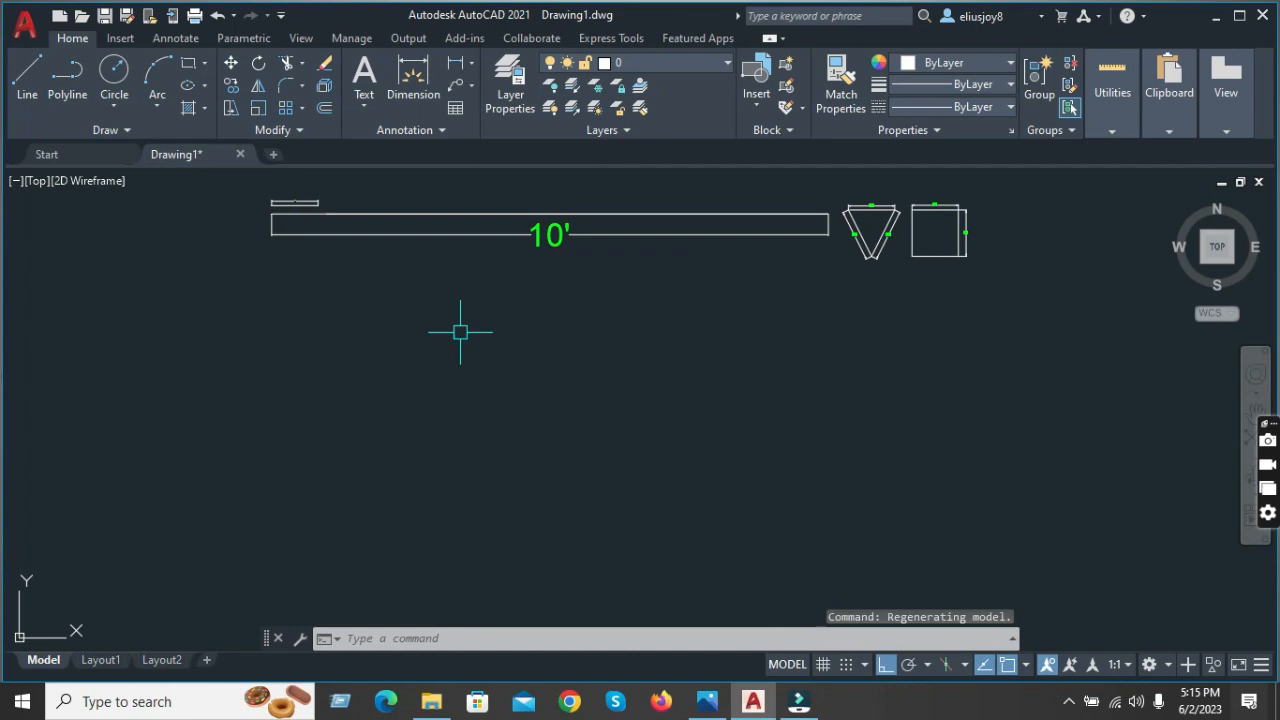
- Set the drawing units to Decimal length with 0.0 precision and the insertion scale to Millimeters
type("UN")
key("Return")
left_click(616, 219)
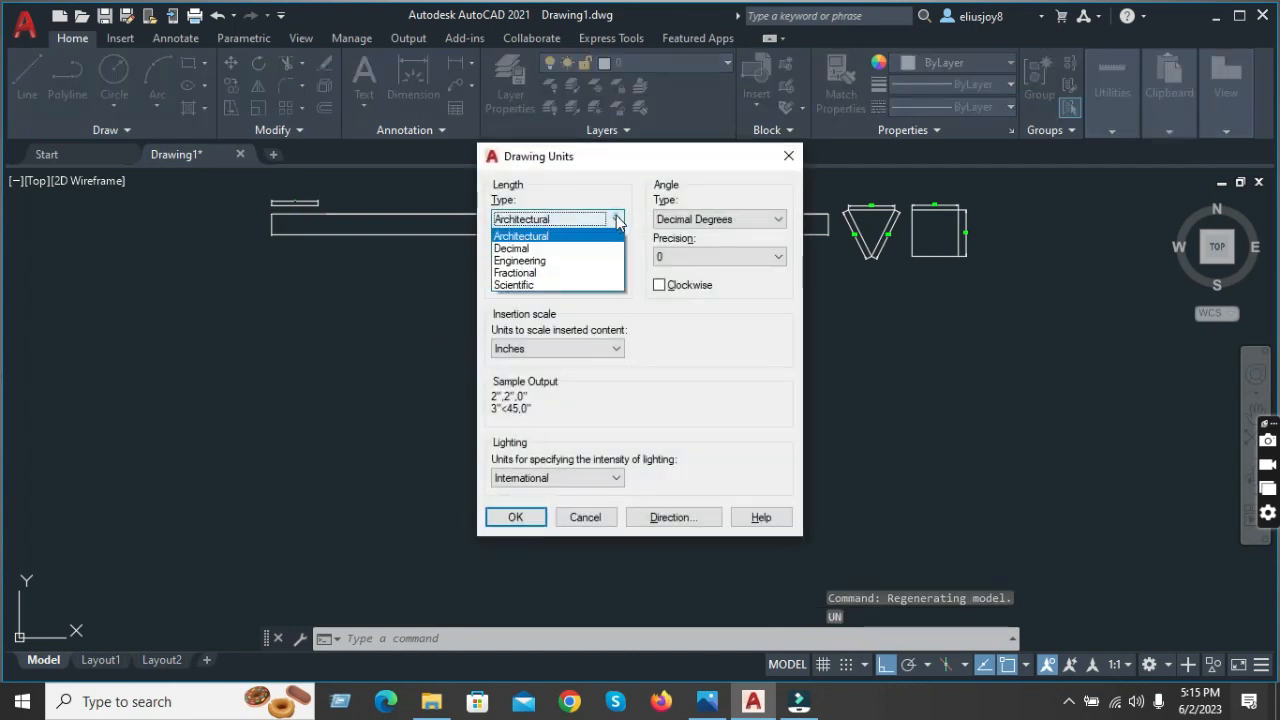
left_click(534, 248)
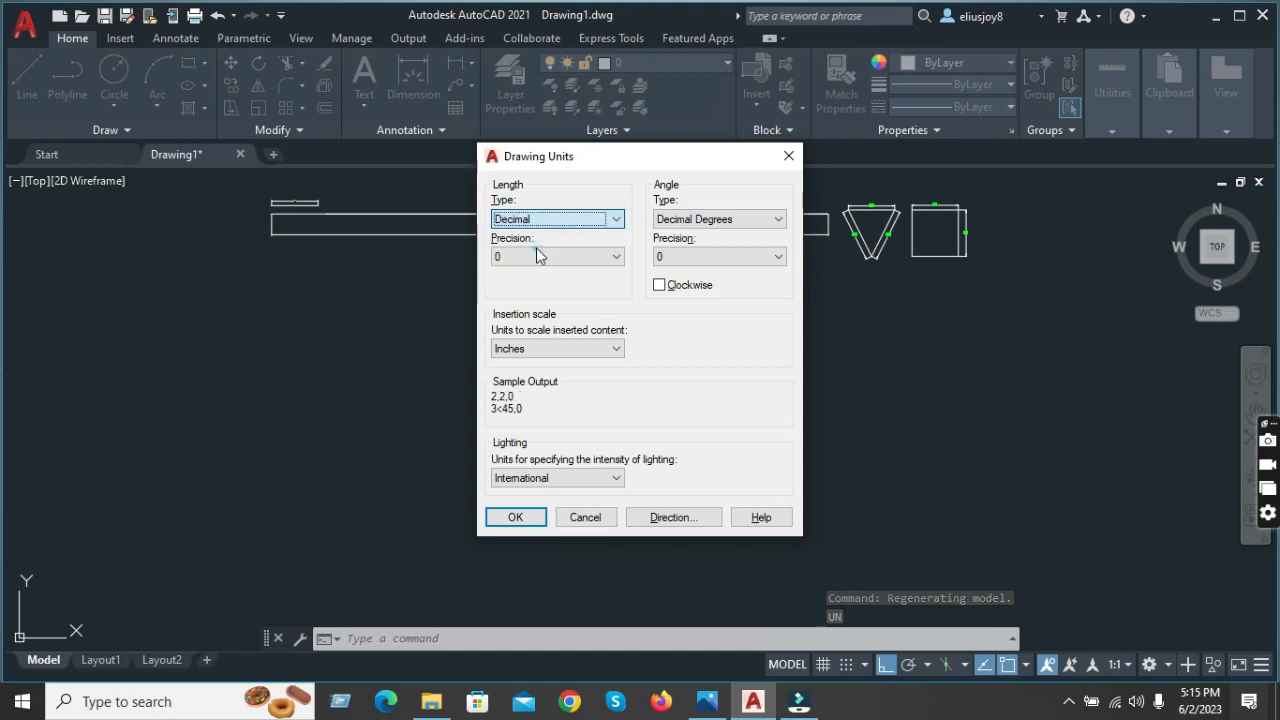
left_click(616, 256)
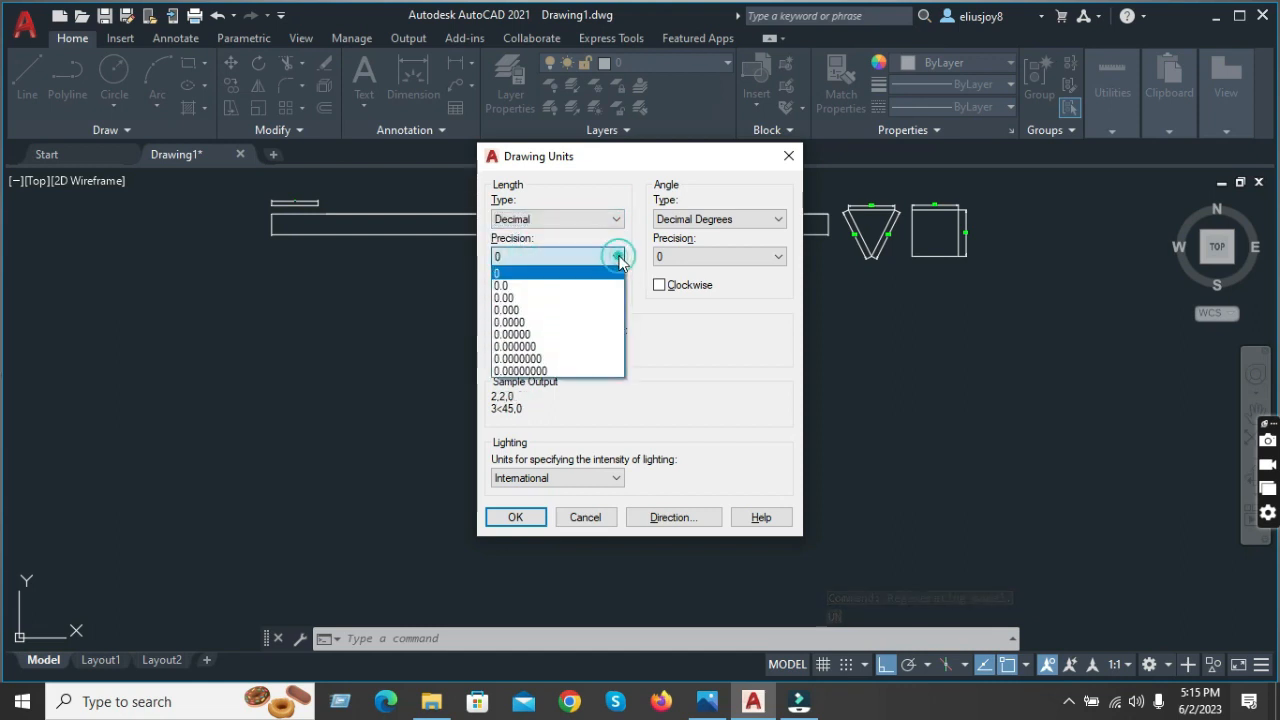
left_click(537, 287)
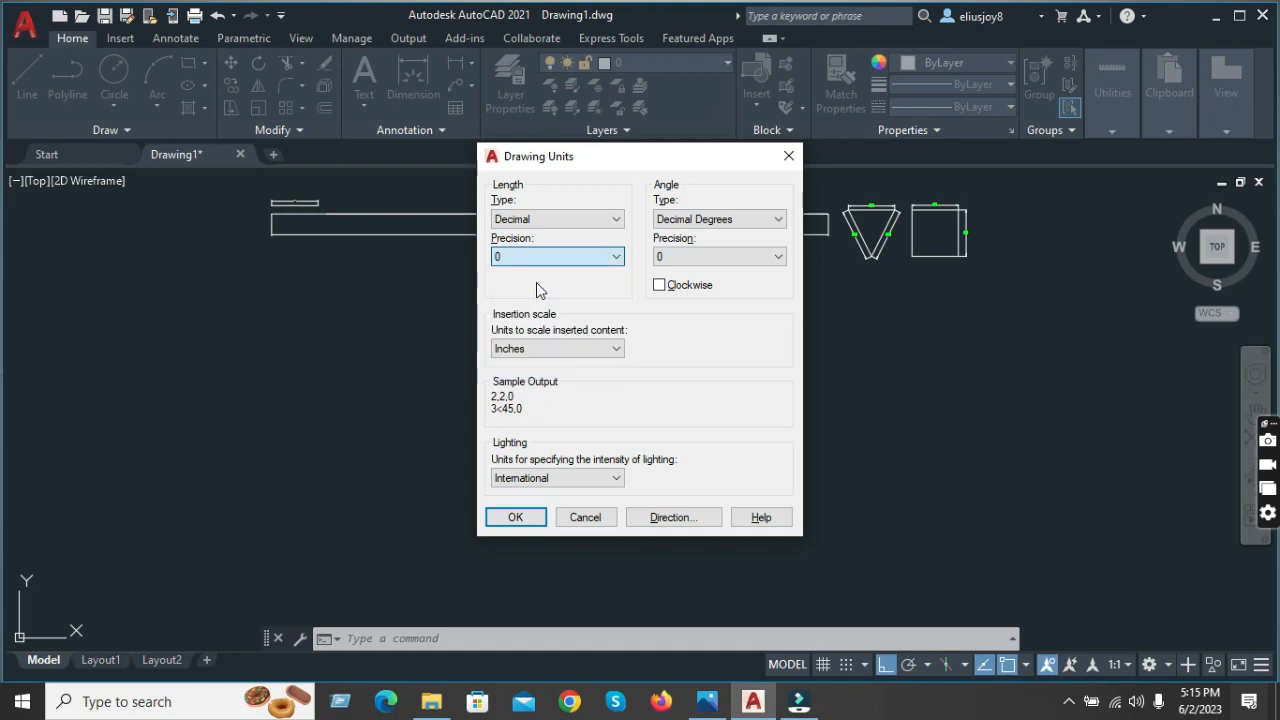
left_click(603, 348)
left_click(562, 432)
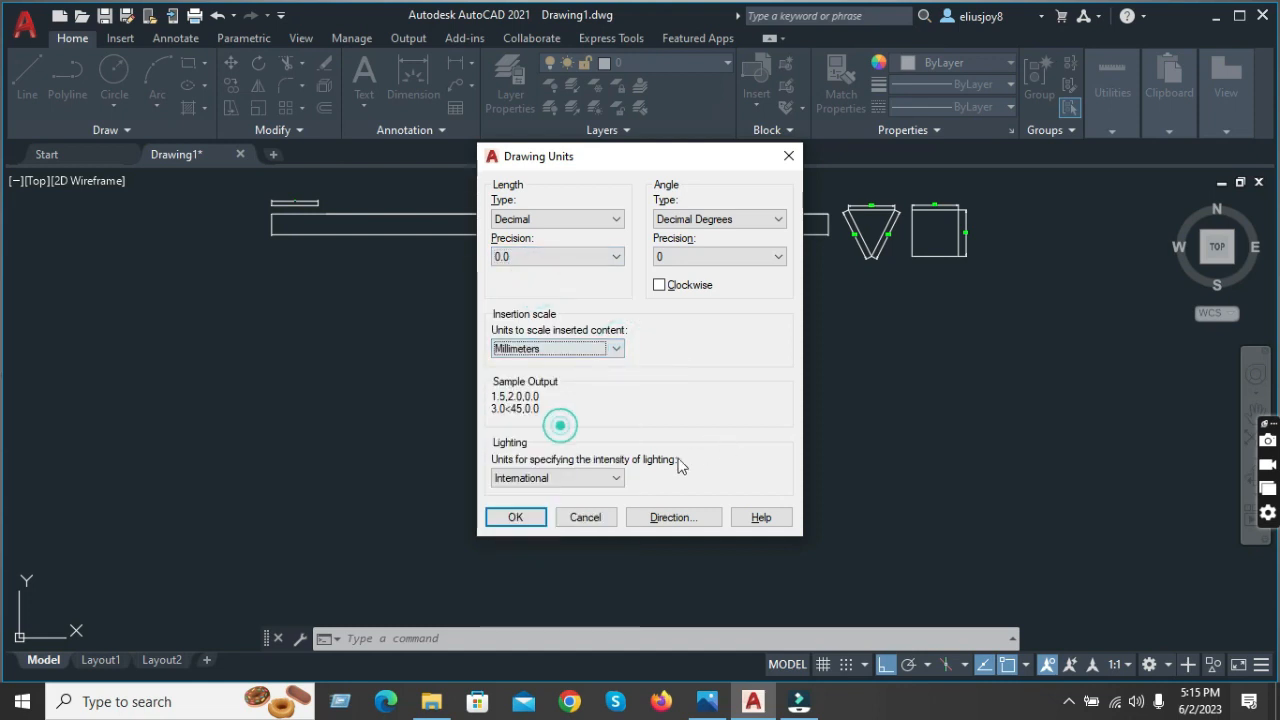
left_click(515, 517)
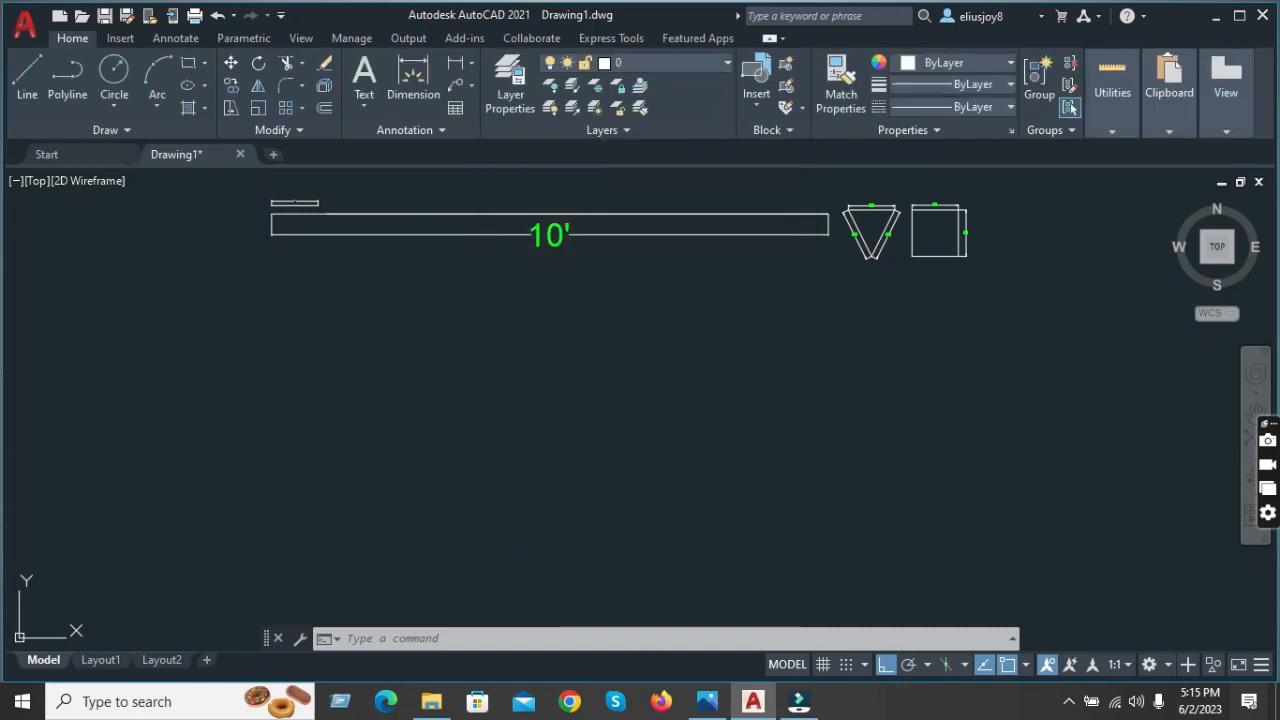
- Modify the Standard dimension style's primary units to Decimal with 0.0 precision and make the style current
scroll(513, 240, "down", 4)
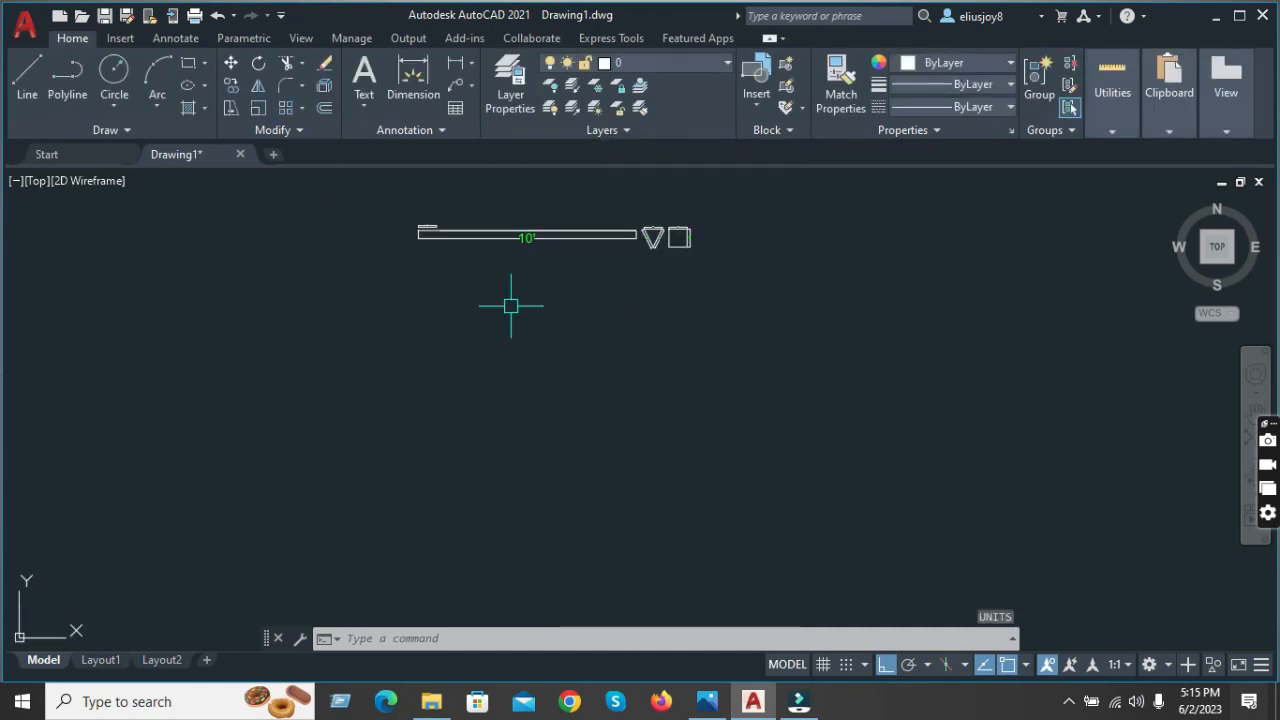
key("Return")
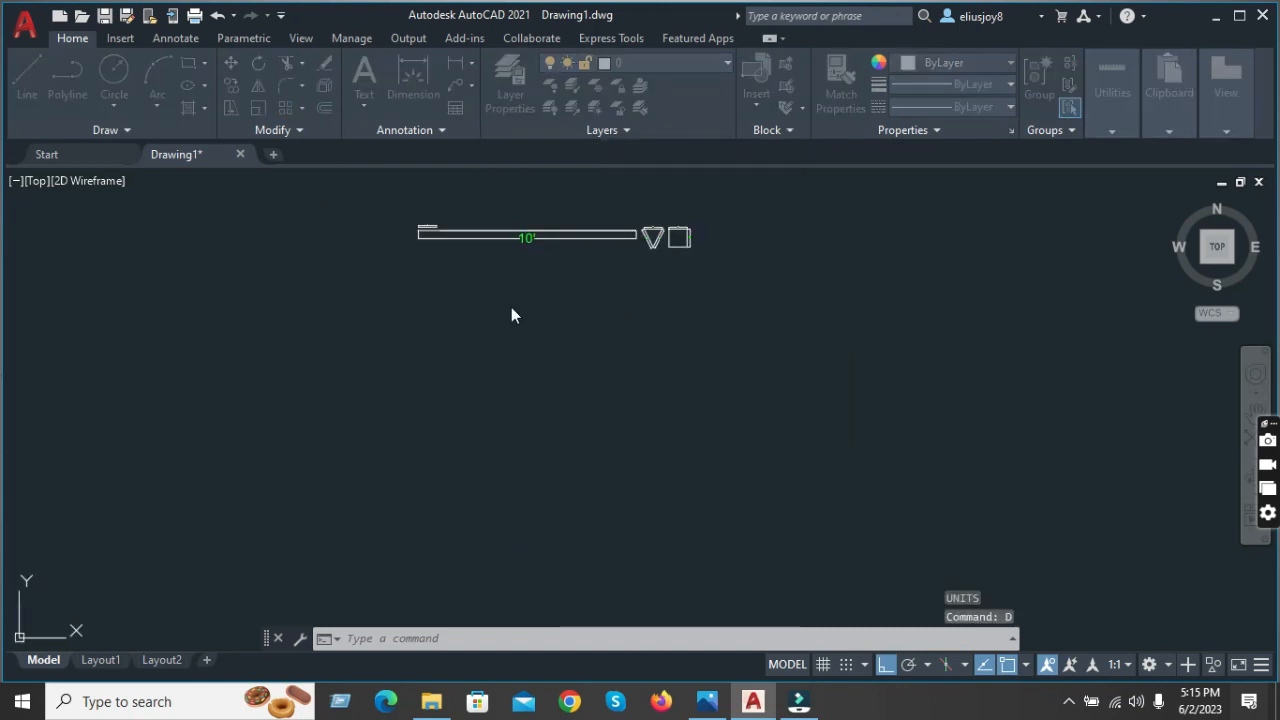
left_click(840, 314)
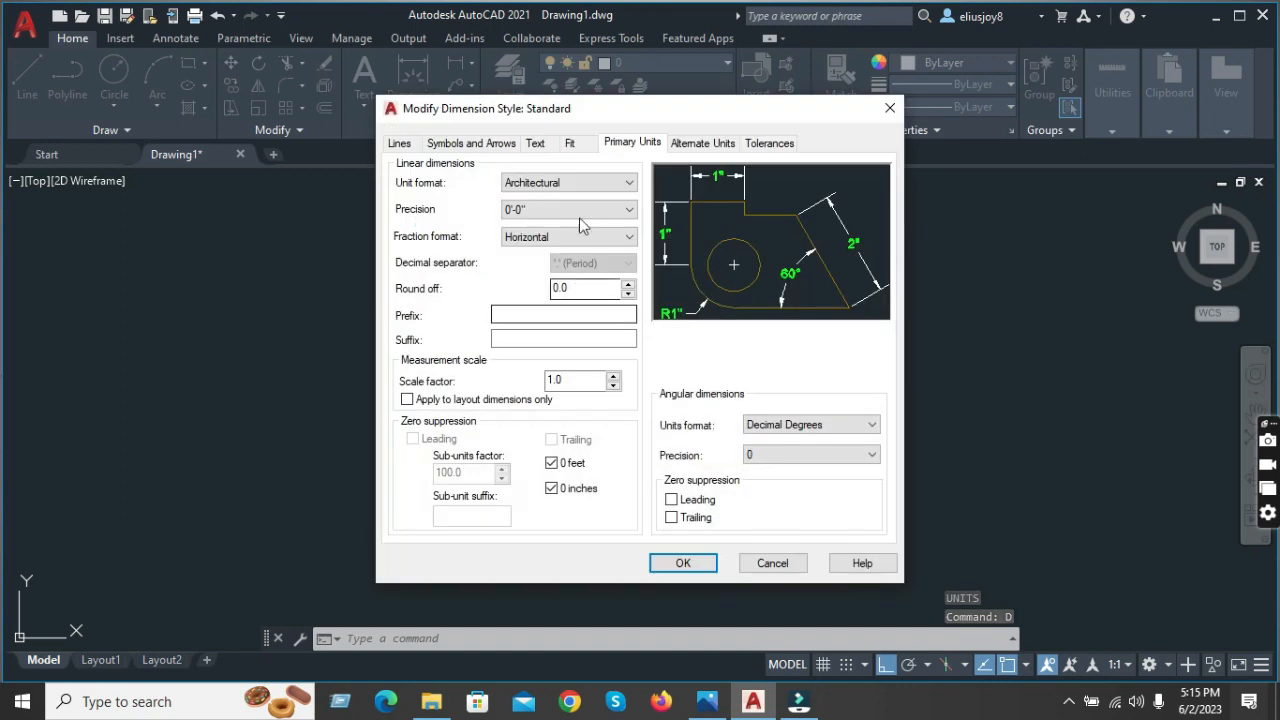
left_click(622, 181)
left_click(521, 212)
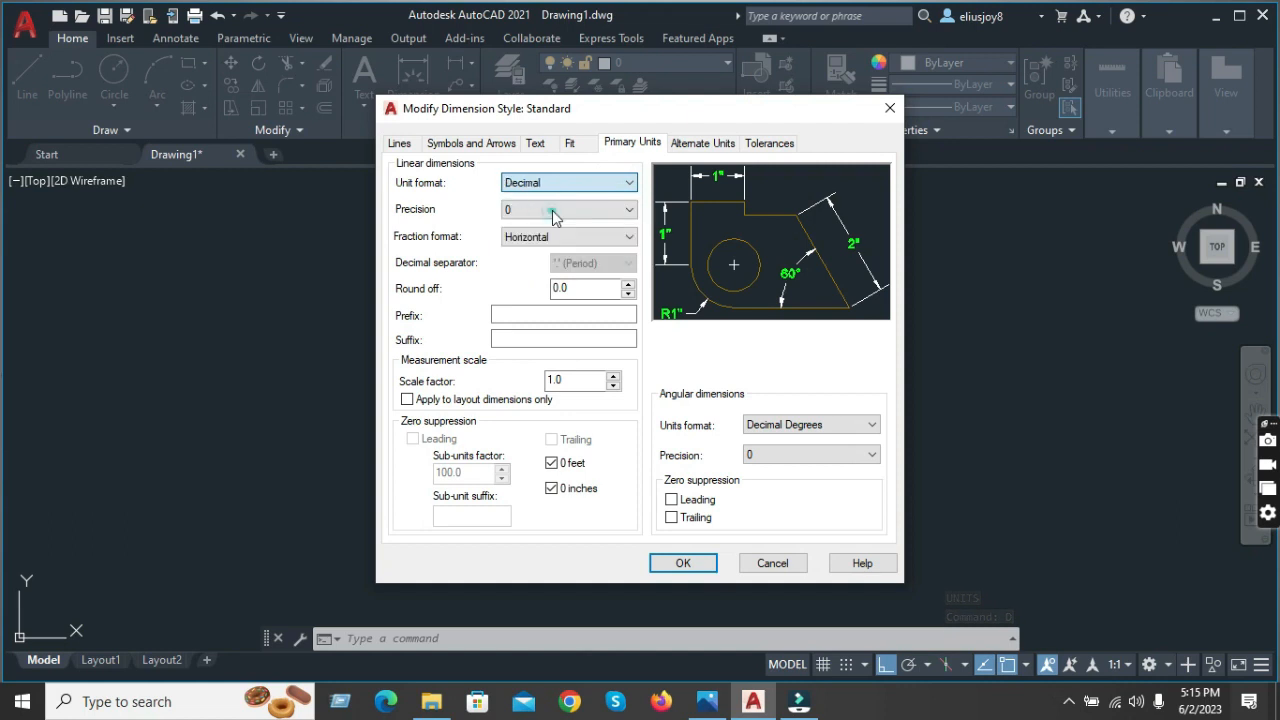
left_click(560, 209)
left_click(545, 222)
left_click(630, 210)
left_click(540, 238)
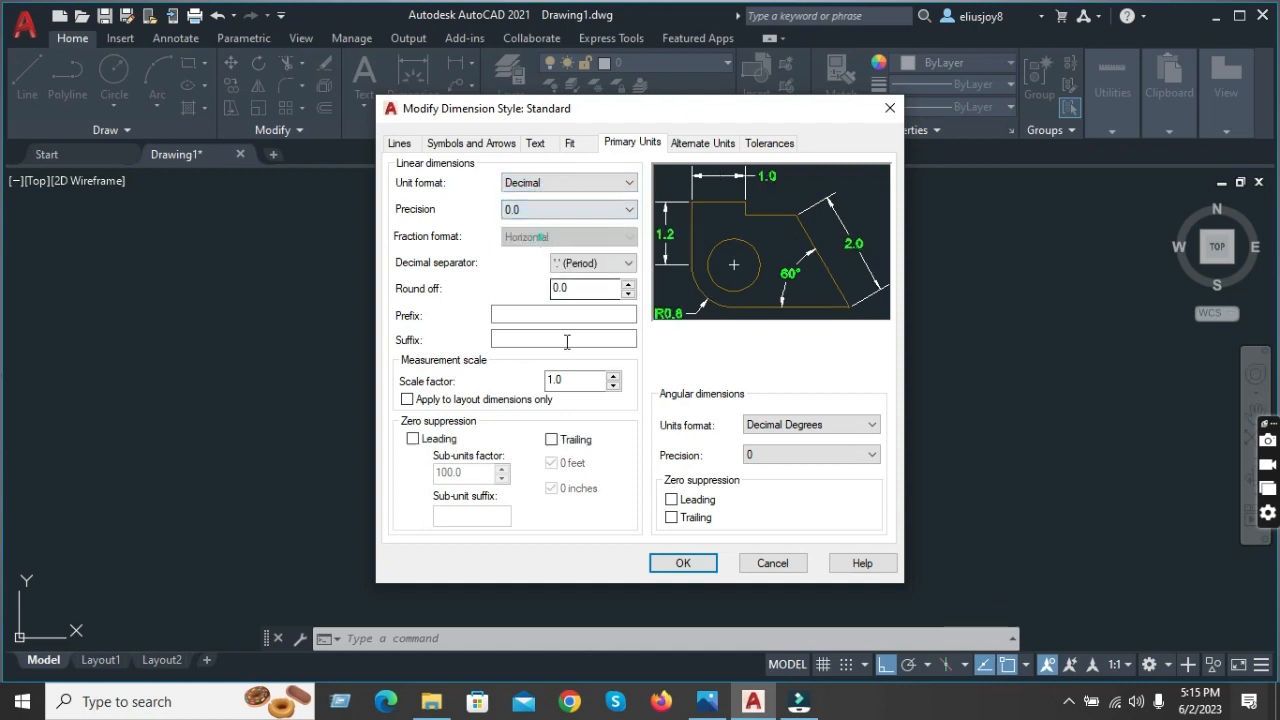
left_click(683, 563)
left_click(836, 251)
key("Return")
- Draw a horizontal line 10 units long to the right, starting below the left end of the long dimensioned line
scroll(560, 220, "up", 4)
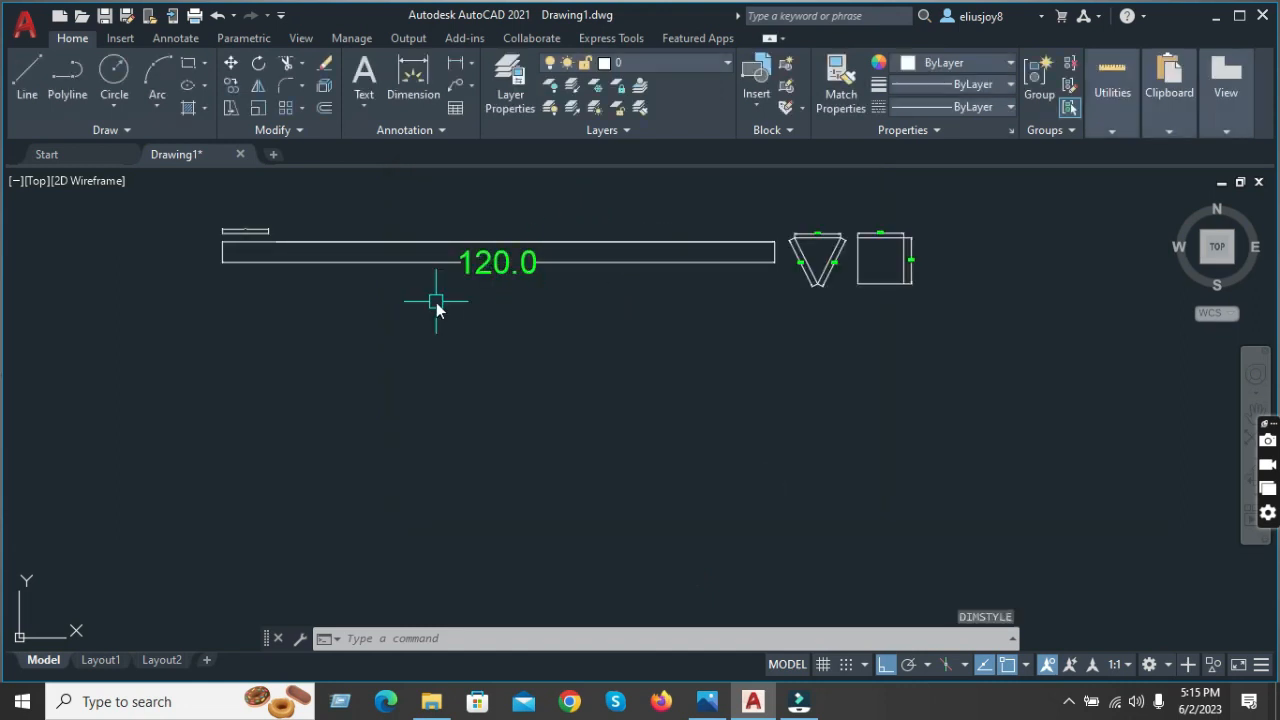
type("l")
key("Return")
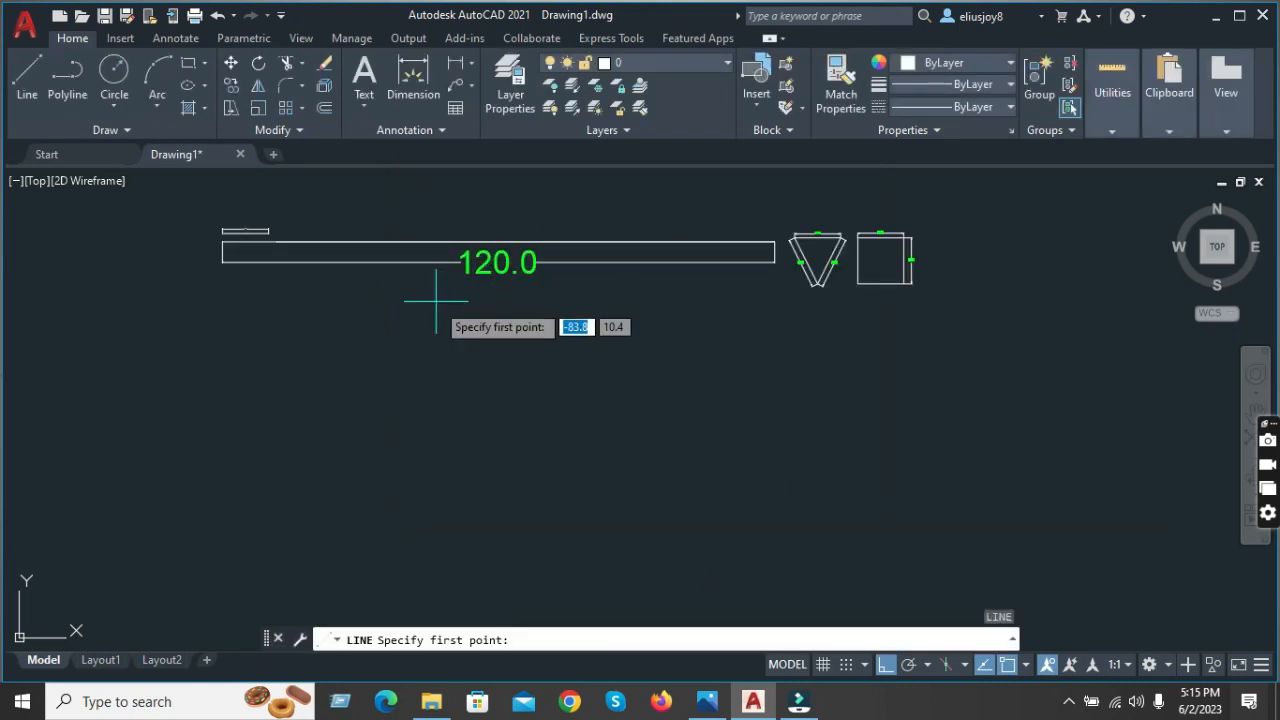
left_click(218, 367)
type("10")
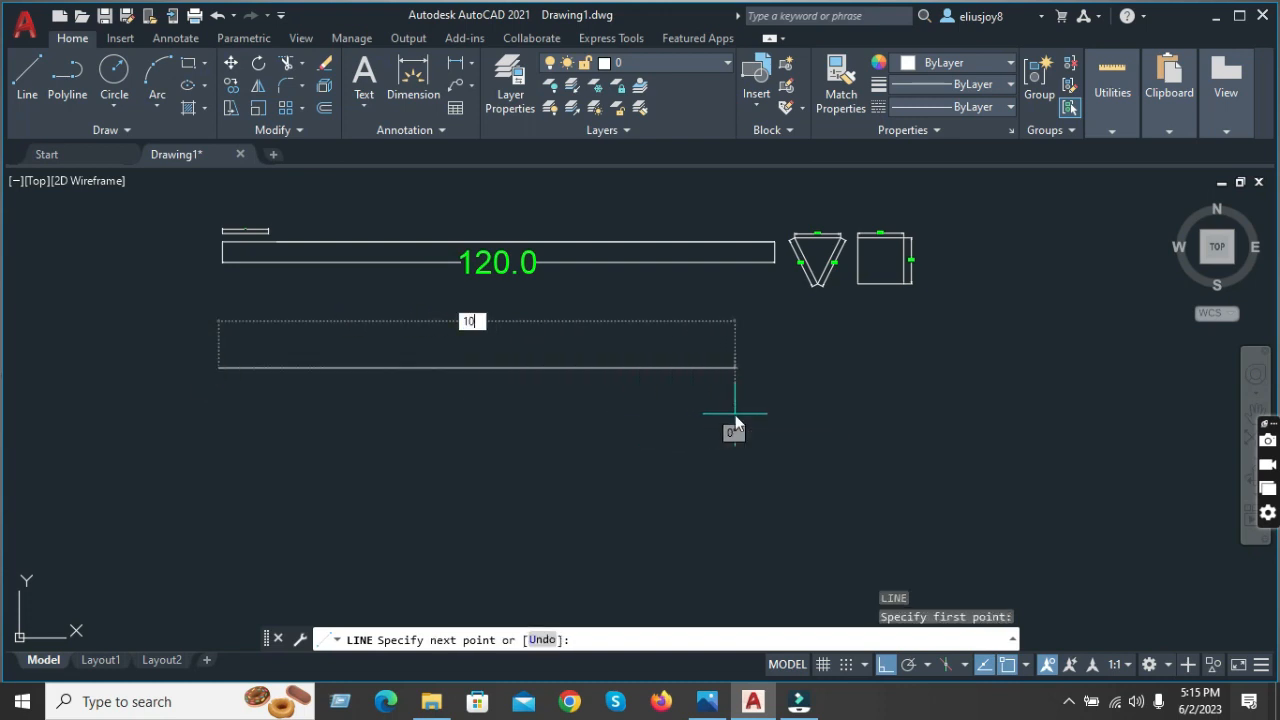
key("Return")
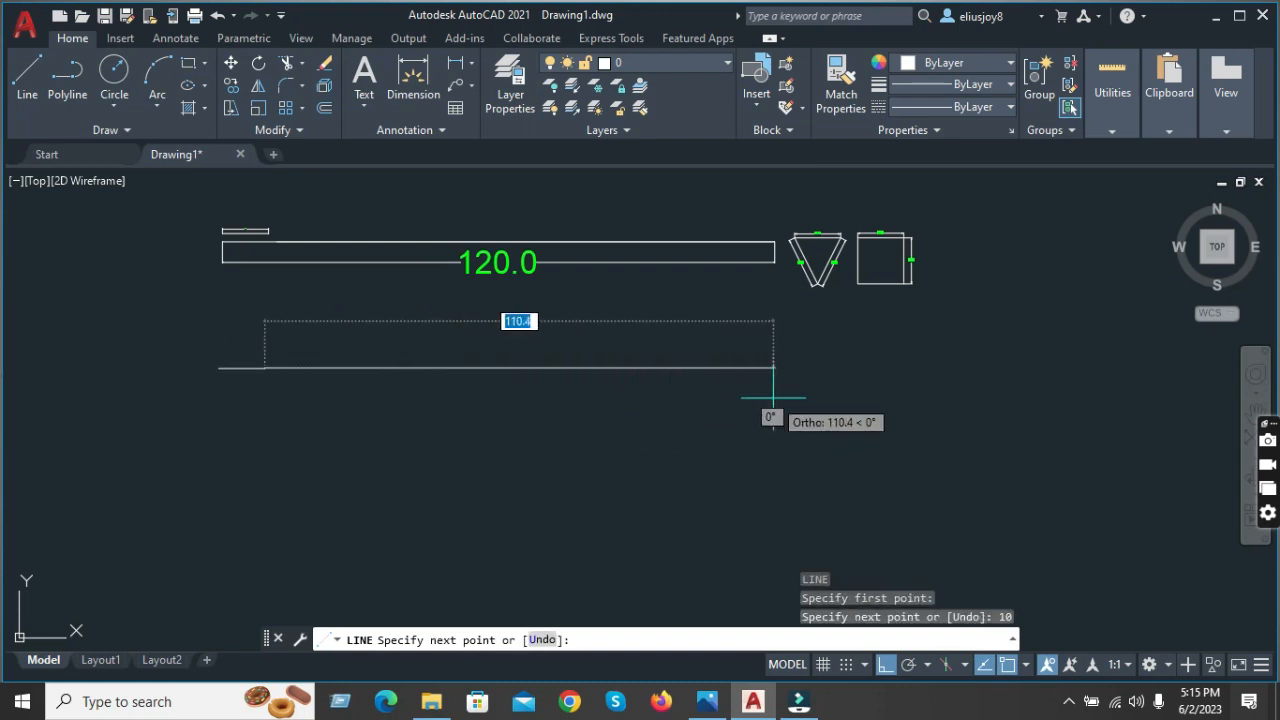
key("Return")
- Add a linear dimension between the endpoints of the new 10-unit line, placed above it
scroll(138, 385, "up", 6)
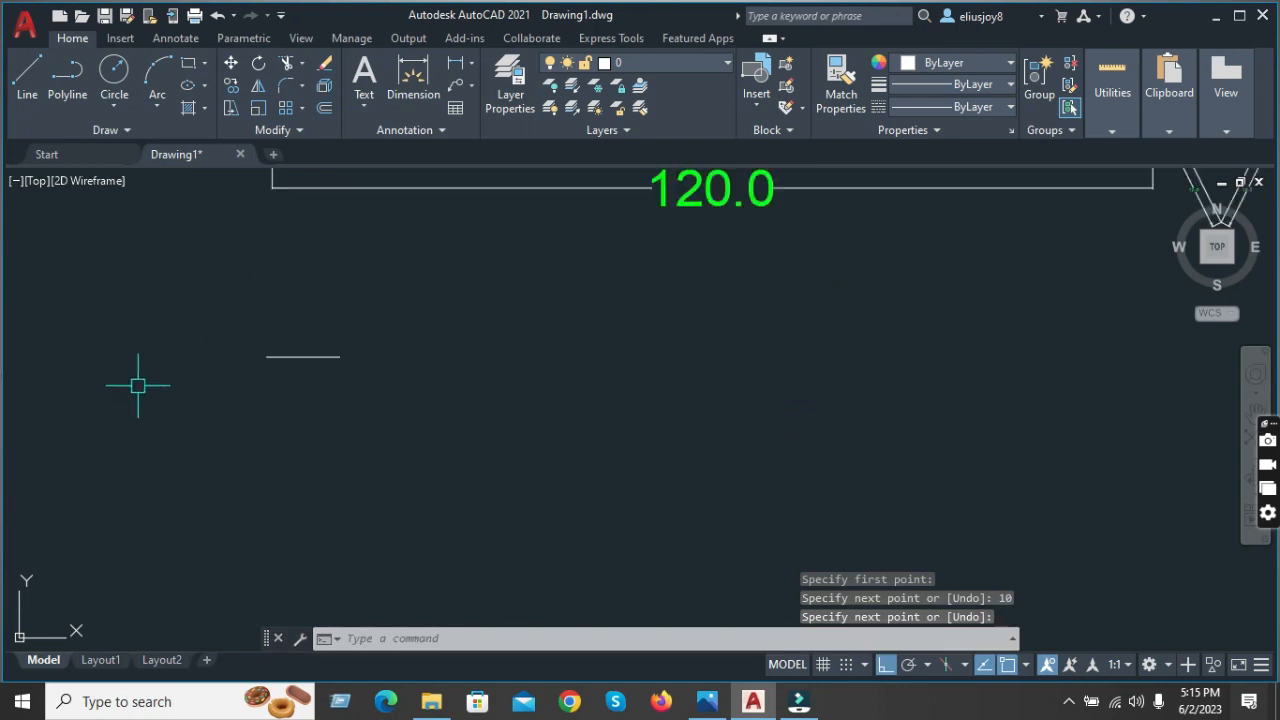
scroll(509, 314, "up", 2)
left_click(455, 70)
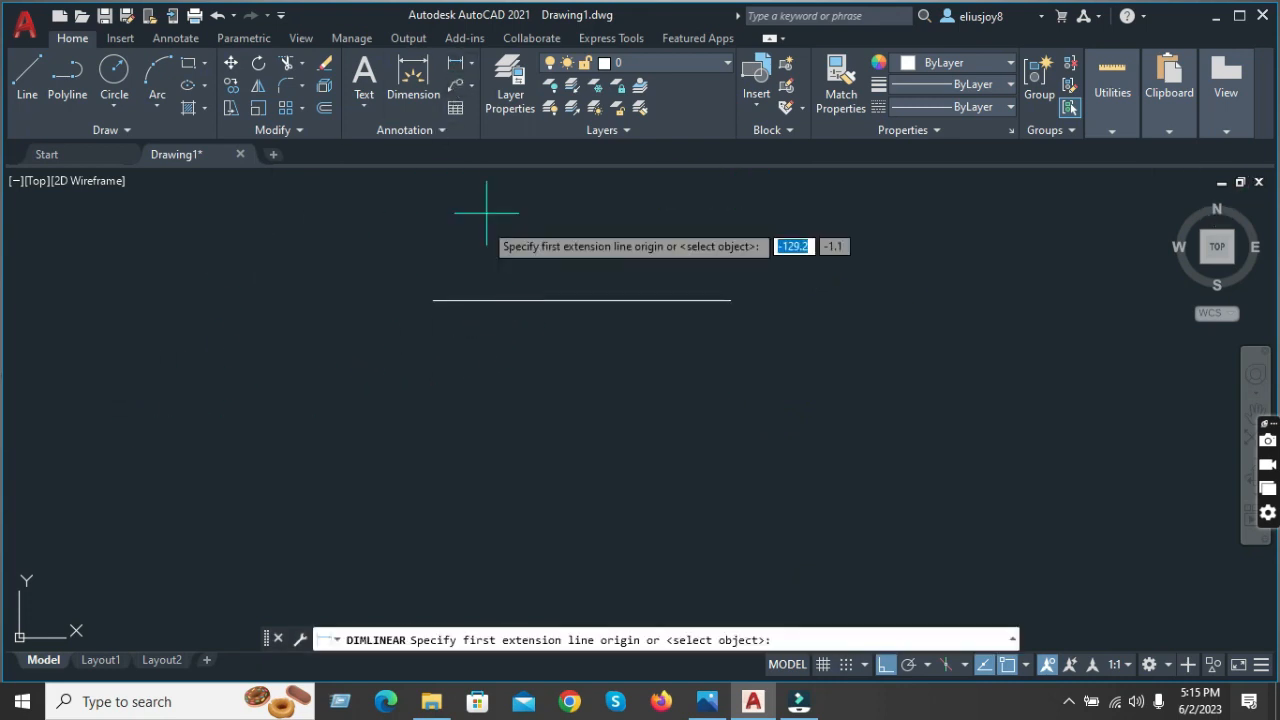
left_click(433, 299)
left_click(730, 299)
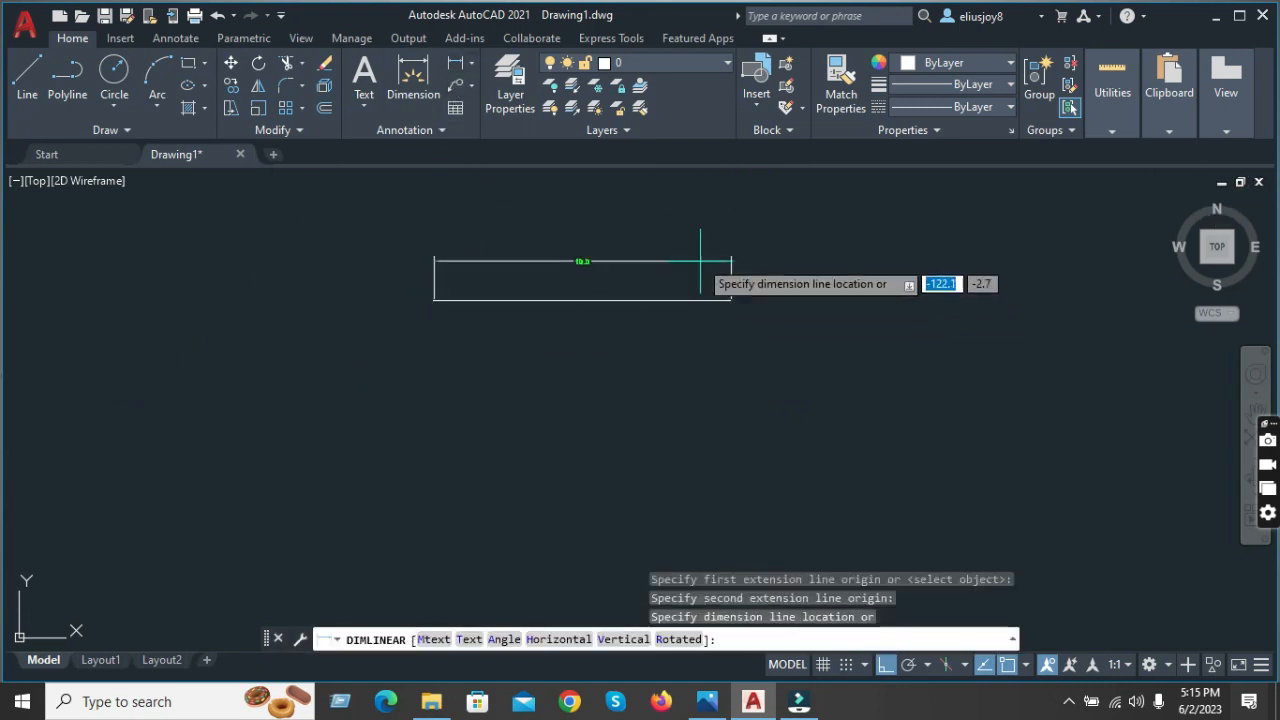
left_click(586, 260)
- Examine the dimension texts of the new short line and the long line to compare their decimal values
scroll(586, 255, "up", 3)
scroll(508, 391, "down", 1)
scroll(494, 341, "down", 2)
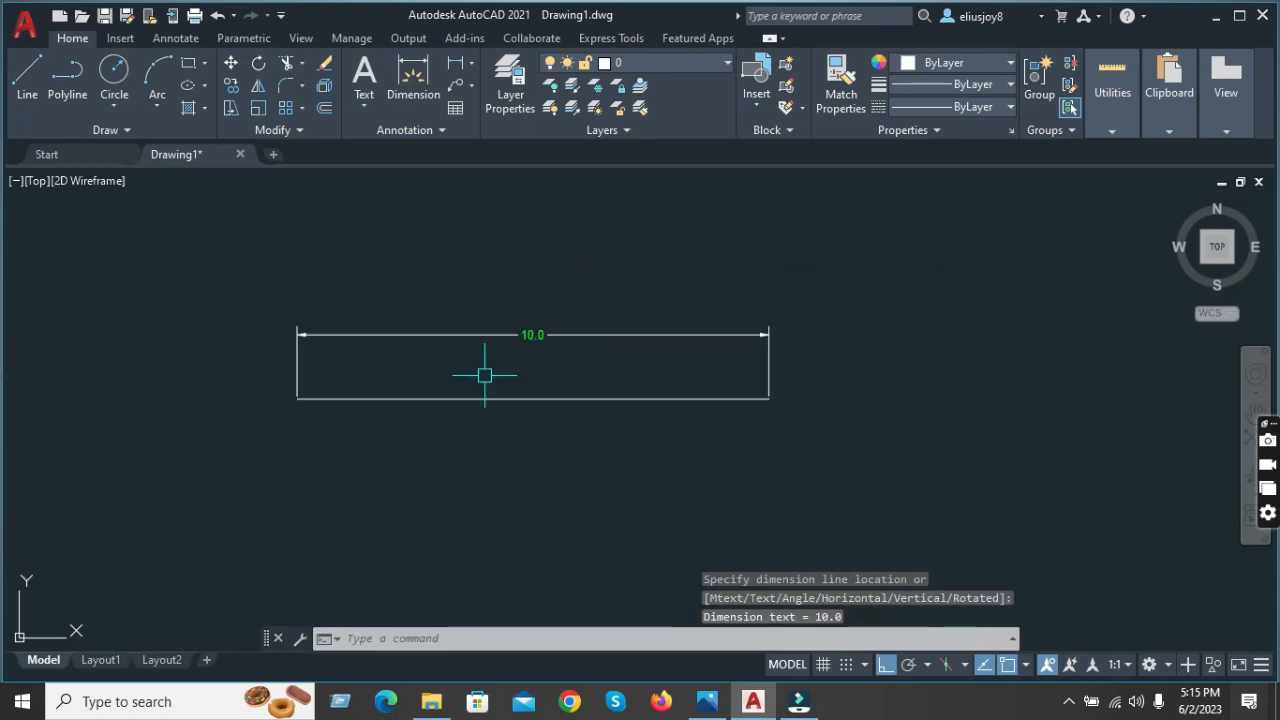
scroll(514, 306, "up", 4)
scroll(506, 514, "down", 4)
scroll(440, 405, "down", 4)
scroll(420, 471, "down", 2)
scroll(683, 364, "up", 5)
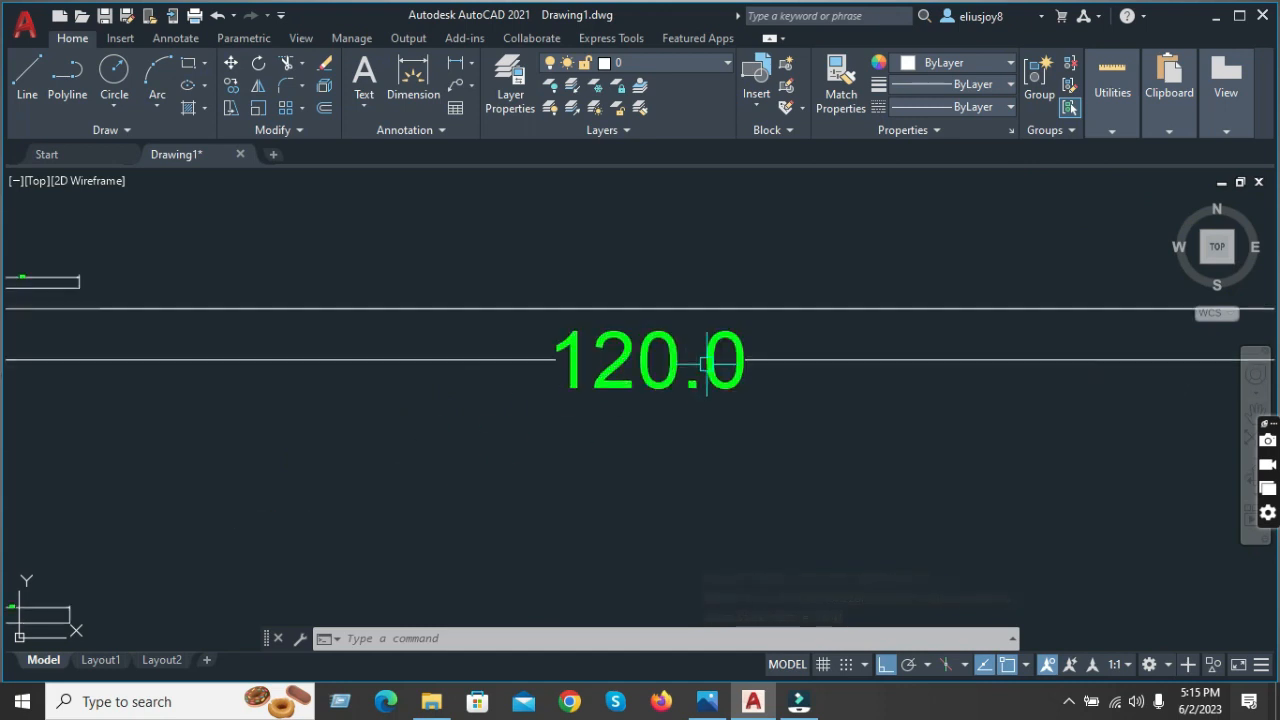
scroll(604, 346, "down", 3)
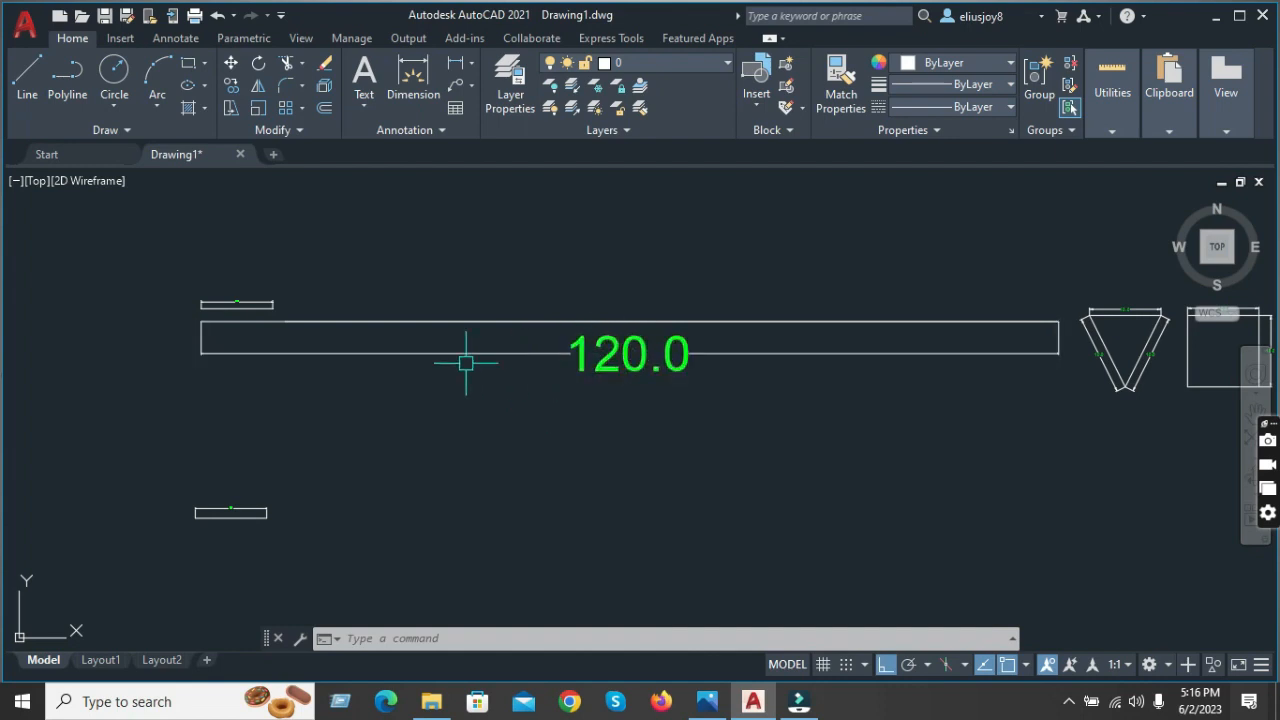
- Erase all the test lines and their dimensions beside the triangle, keeping the triangle and square
scroll(540, 360, "down", 2)
left_click(609, 483)
left_click(314, 249)
key("Delete")
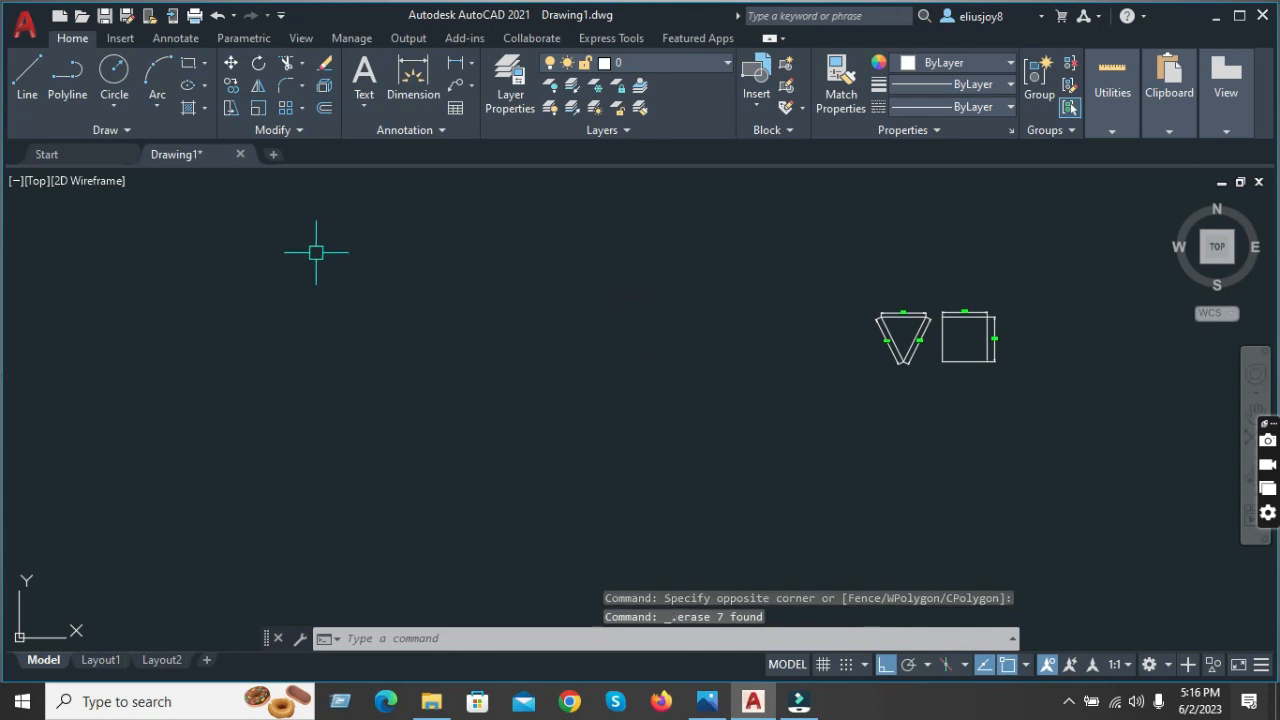